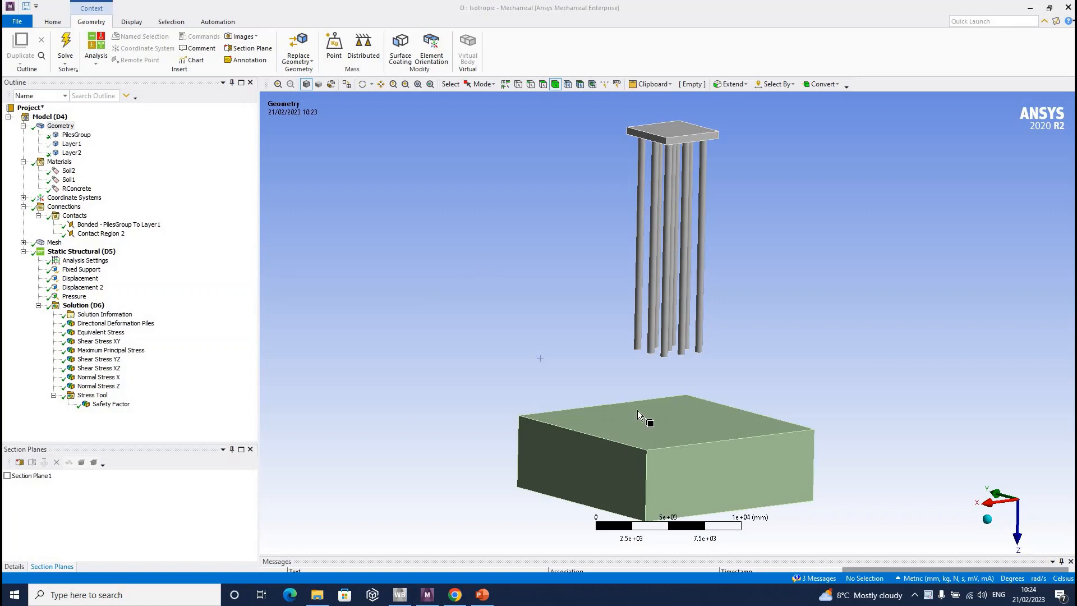
# Show the hidden Layer1 body and cut the model open with Section Plane1
pyautogui.click(72, 145)
pyautogui.rightClick(73, 146)
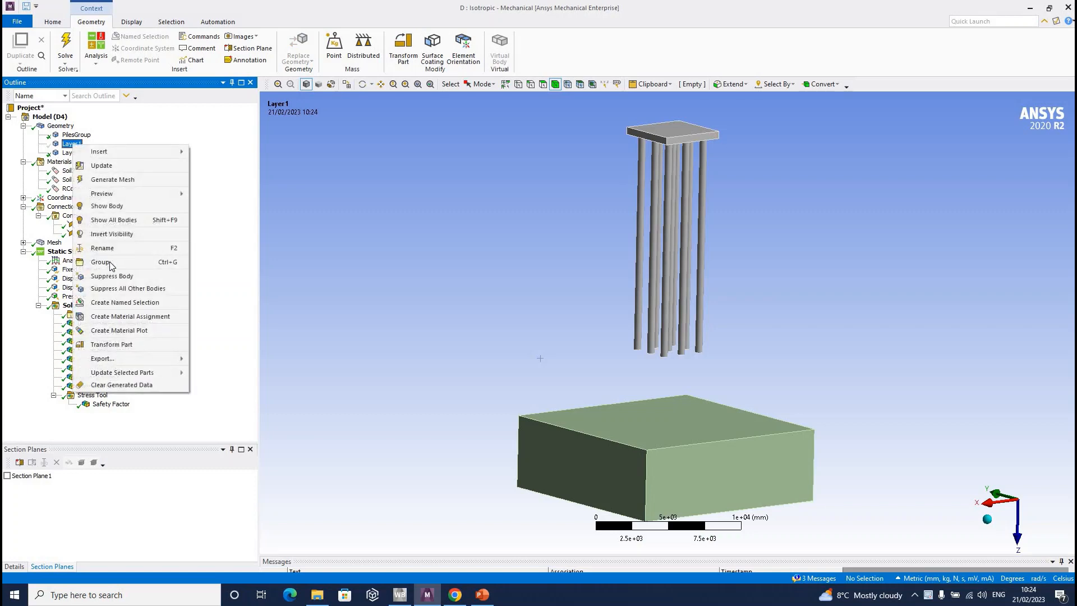
pyautogui.click(106, 206)
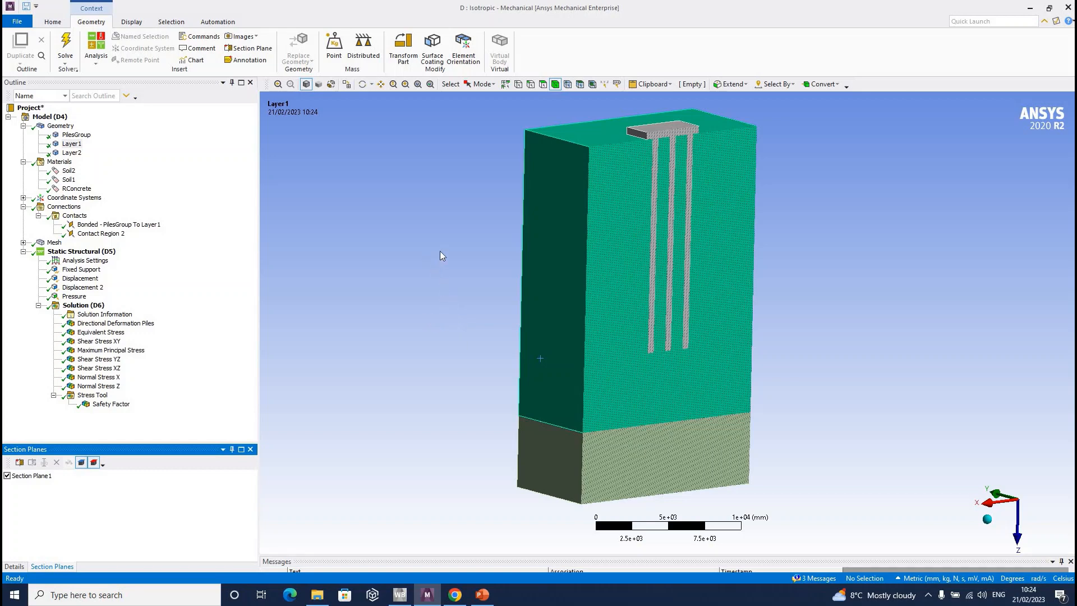
pyautogui.moveTo(439, 253); pyautogui.dragTo(406, 246, button='middle')
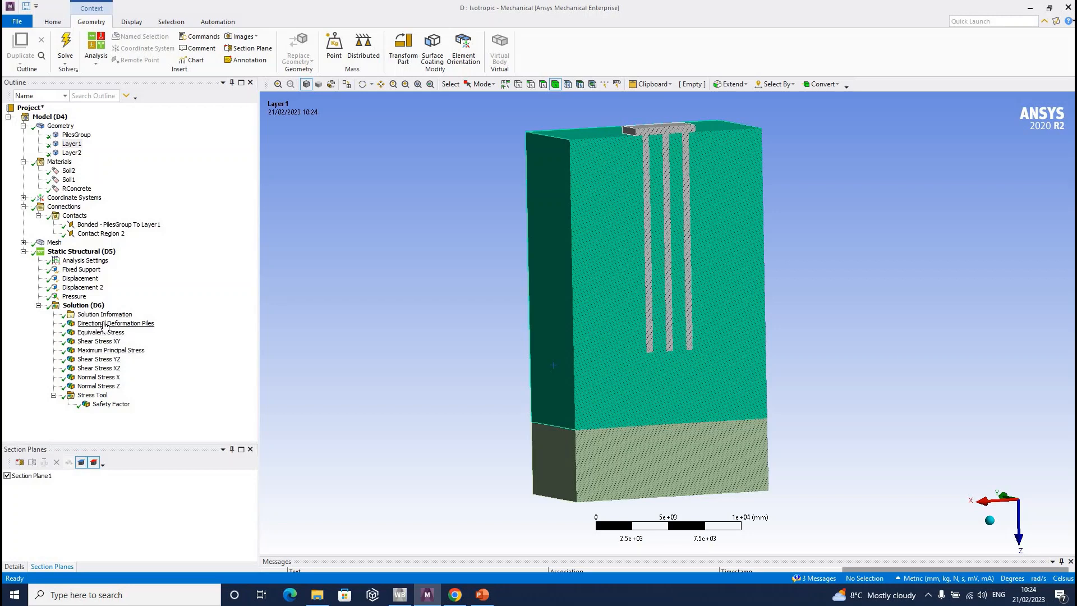
# Display the Directional Deformation Piles result and turn off Section Plane1 to view the whole pile group
pyautogui.click(198, 325)
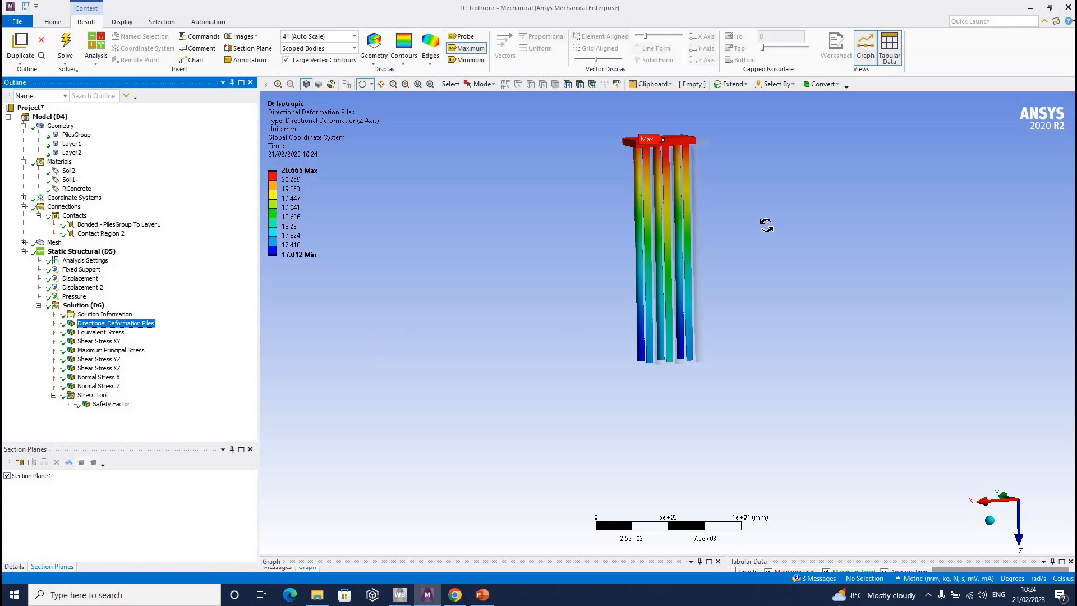
pyautogui.moveTo(779, 240); pyautogui.dragTo(723, 171)
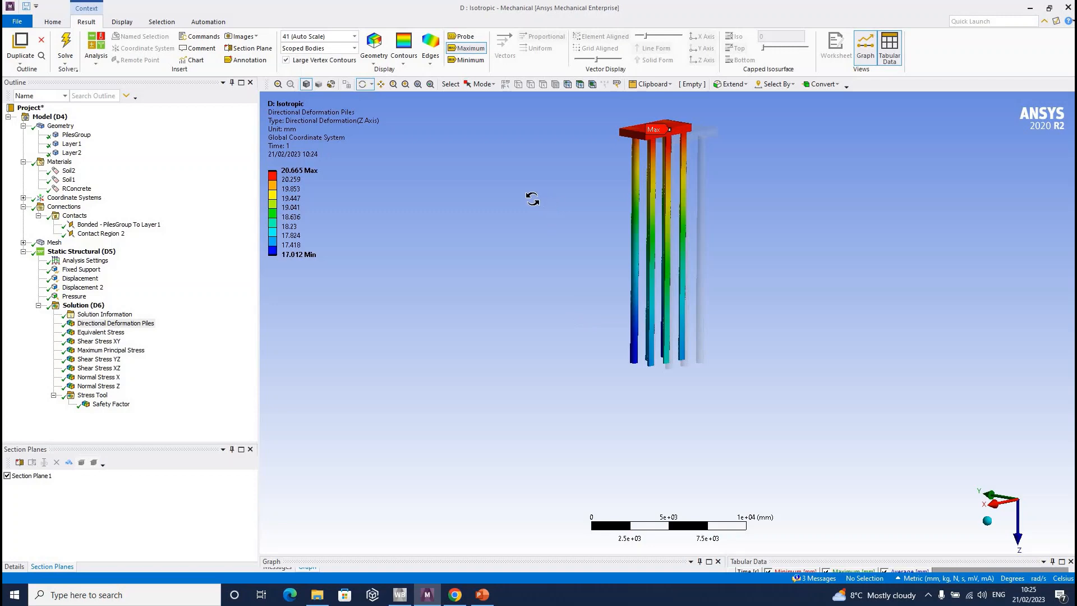
pyautogui.moveTo(302, 177)
pyautogui.moveTo(694, 224)
pyautogui.mouseDown()
pyautogui.moveTo(685, 207)
pyautogui.moveTo(694, 233)
pyautogui.mouseUp()
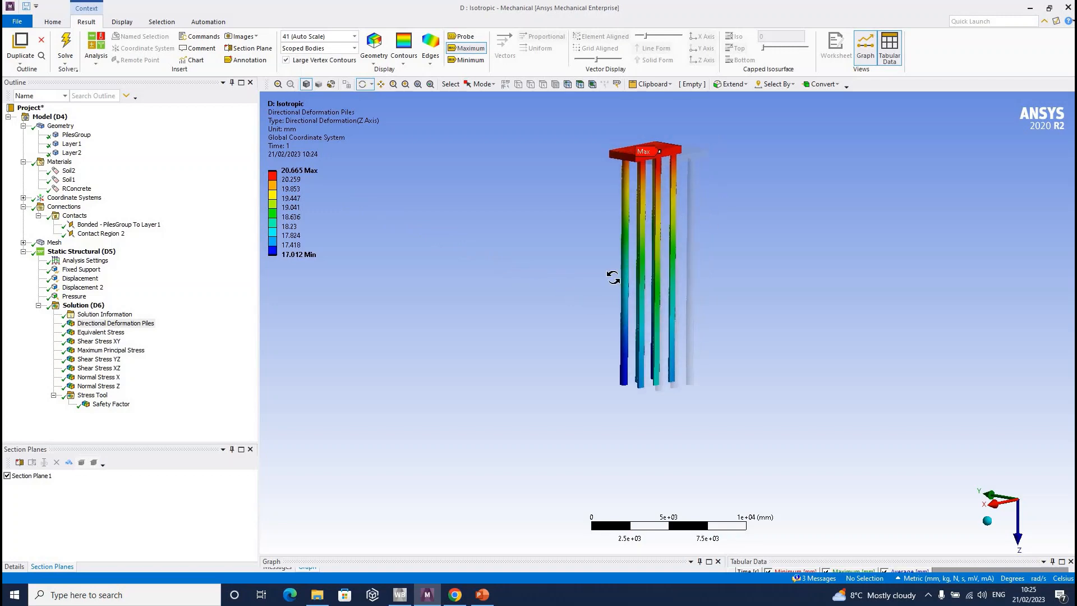
pyautogui.moveTo(613, 273); pyautogui.dragTo(764, 287)
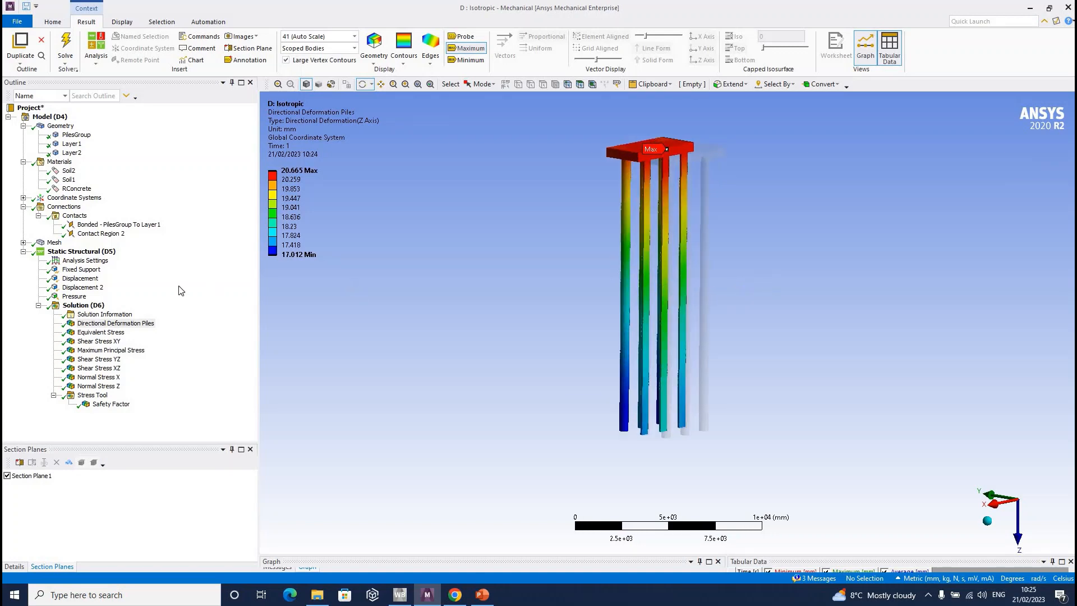
pyautogui.click(7, 476)
pyautogui.moveTo(809, 270); pyautogui.dragTo(826, 230)
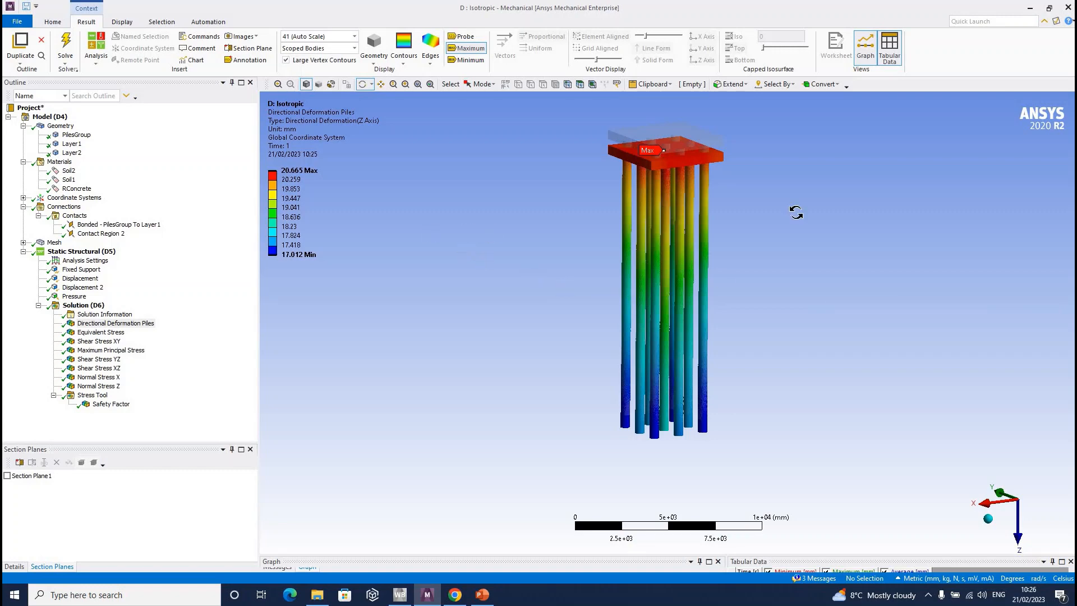
# Preview the pile deformation as contour bands, isolines and solid fill, and restore smooth contours
pyautogui.click(403, 62)
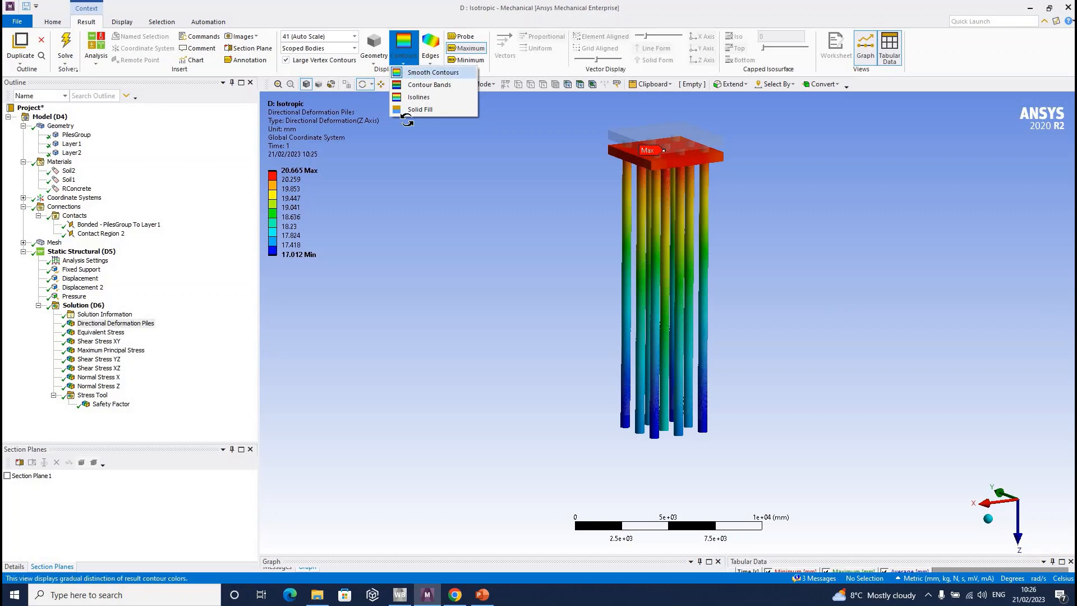
pyautogui.click(410, 86)
pyautogui.click(404, 64)
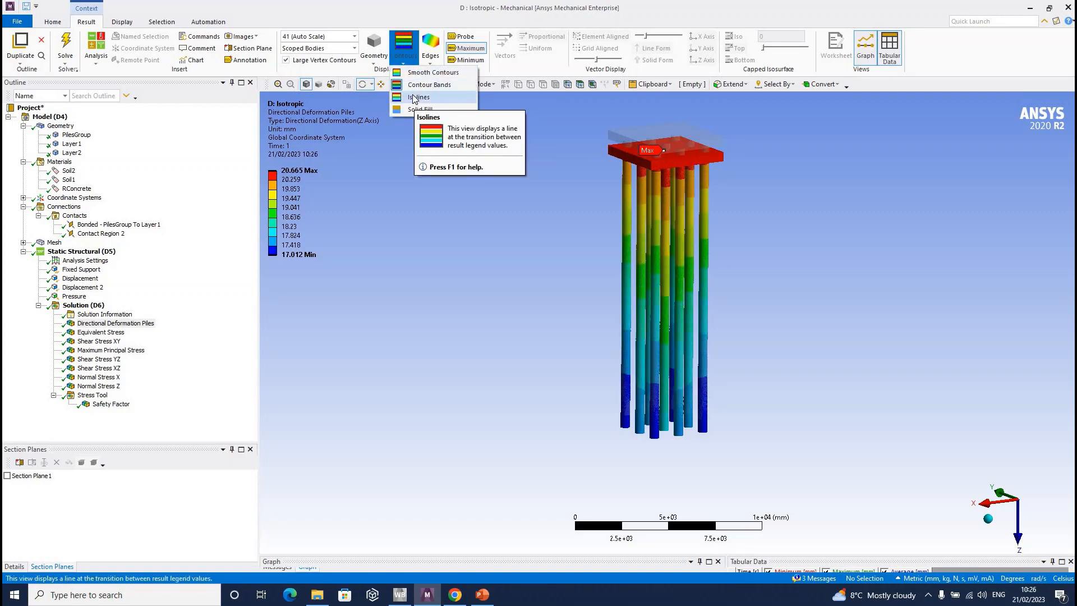
pyautogui.click(415, 97)
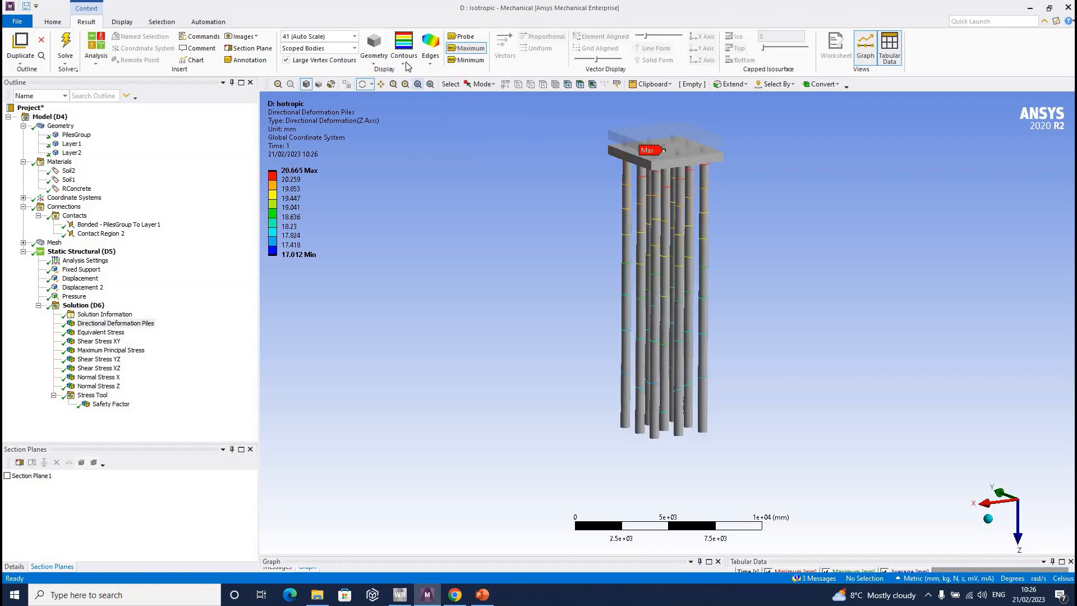
pyautogui.click(404, 56)
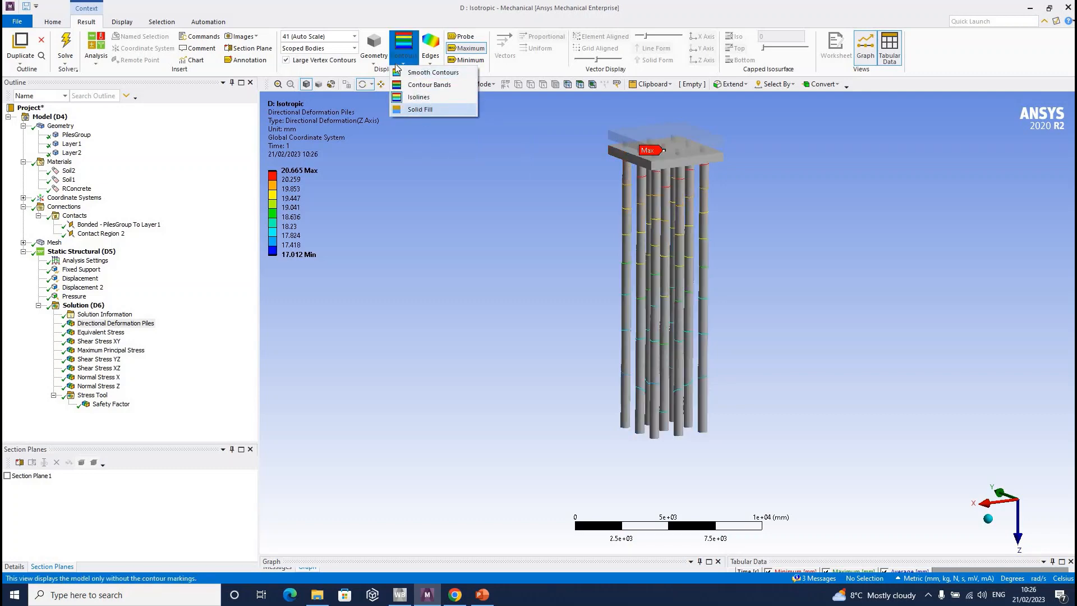
pyautogui.click(418, 109)
pyautogui.click(403, 63)
pyautogui.click(432, 73)
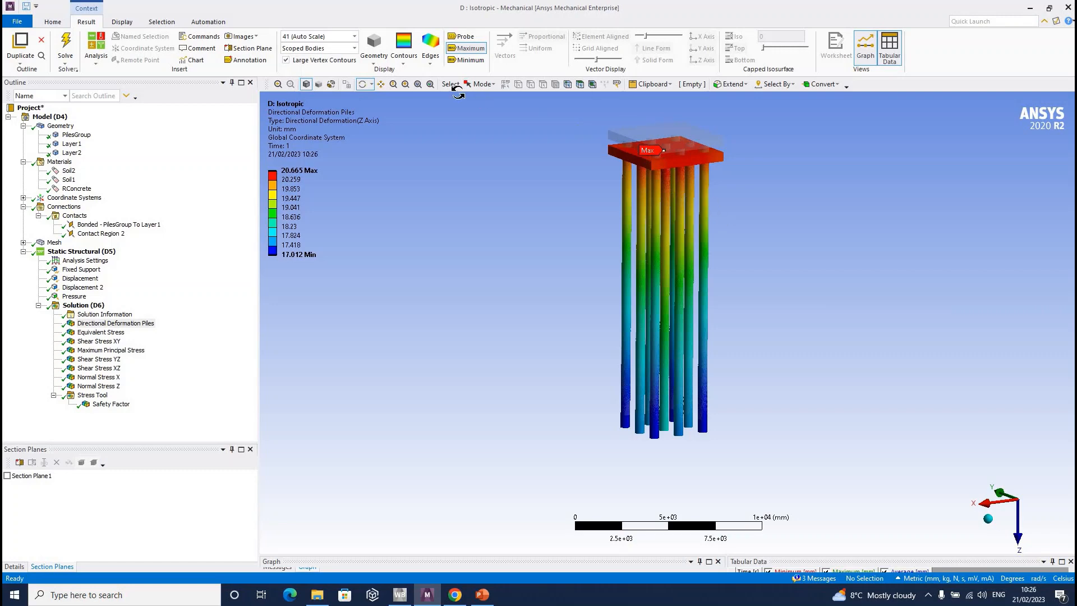
# Preview the deformation result with elements shown and with no wireframe, and restore the undeformed model overlay
pyautogui.click(431, 66)
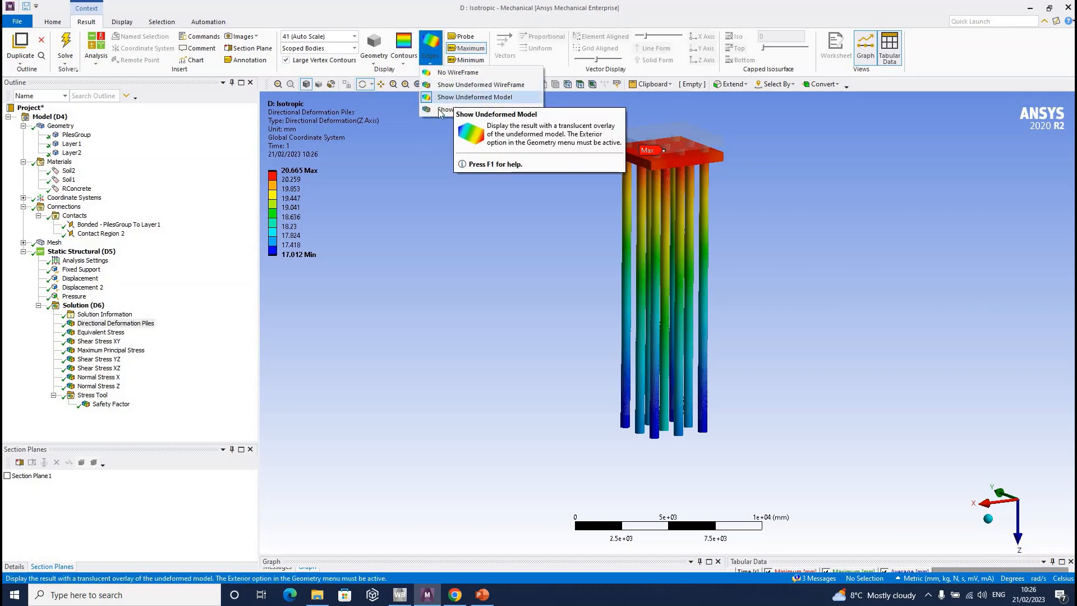
pyautogui.click(444, 109)
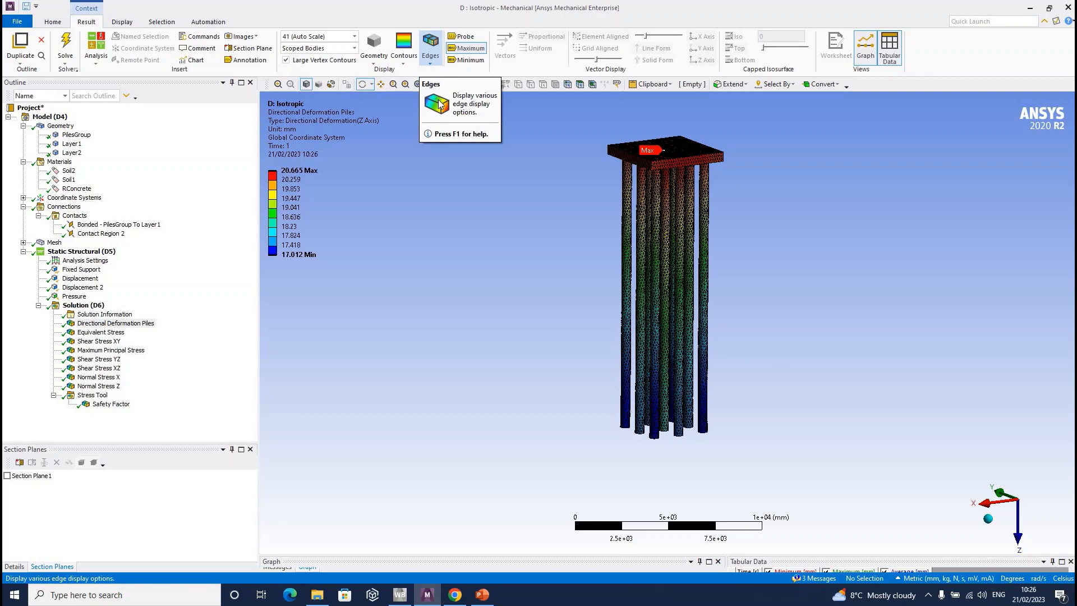
pyautogui.click(430, 50)
pyautogui.click(444, 95)
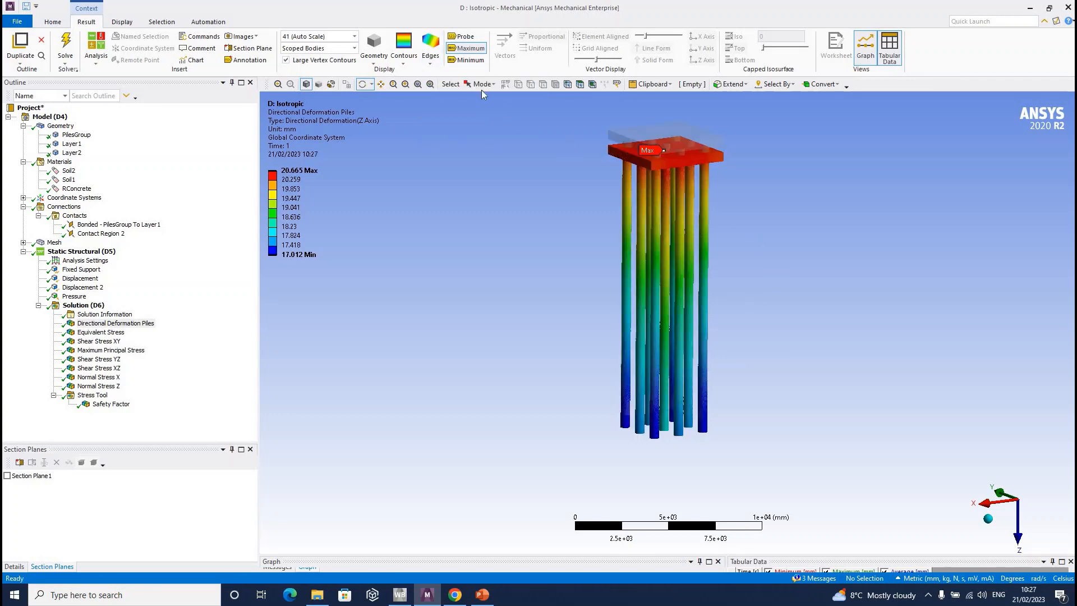
pyautogui.click(432, 63)
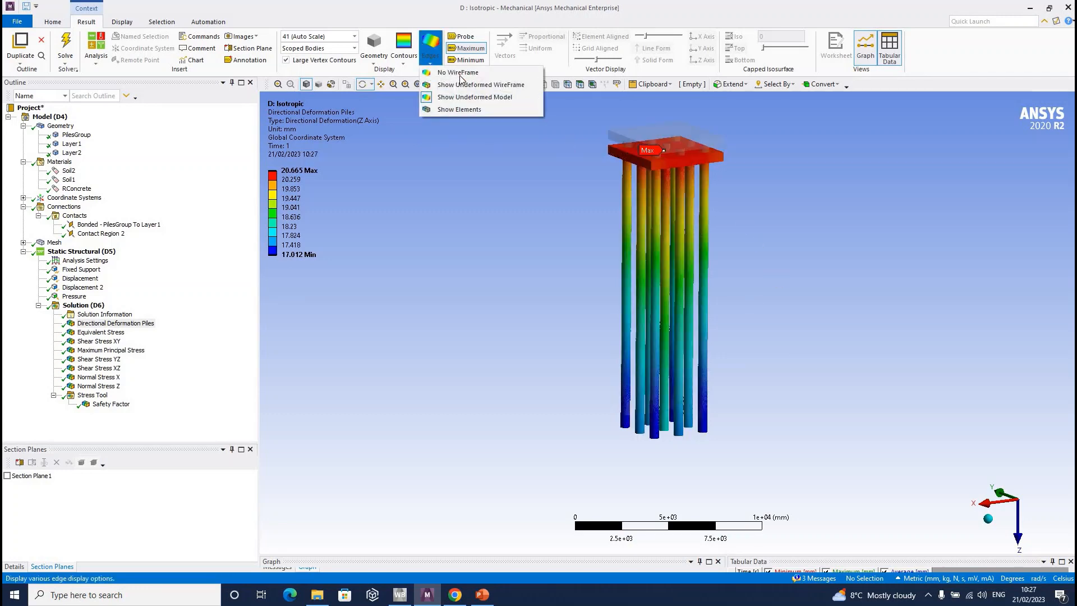
pyautogui.click(458, 73)
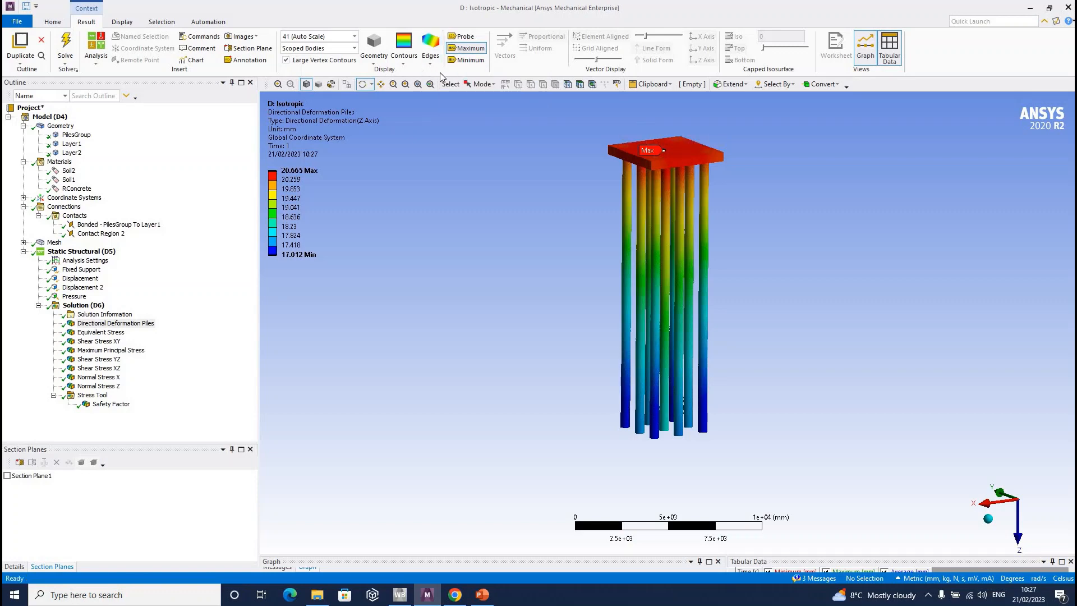
pyautogui.click(432, 56)
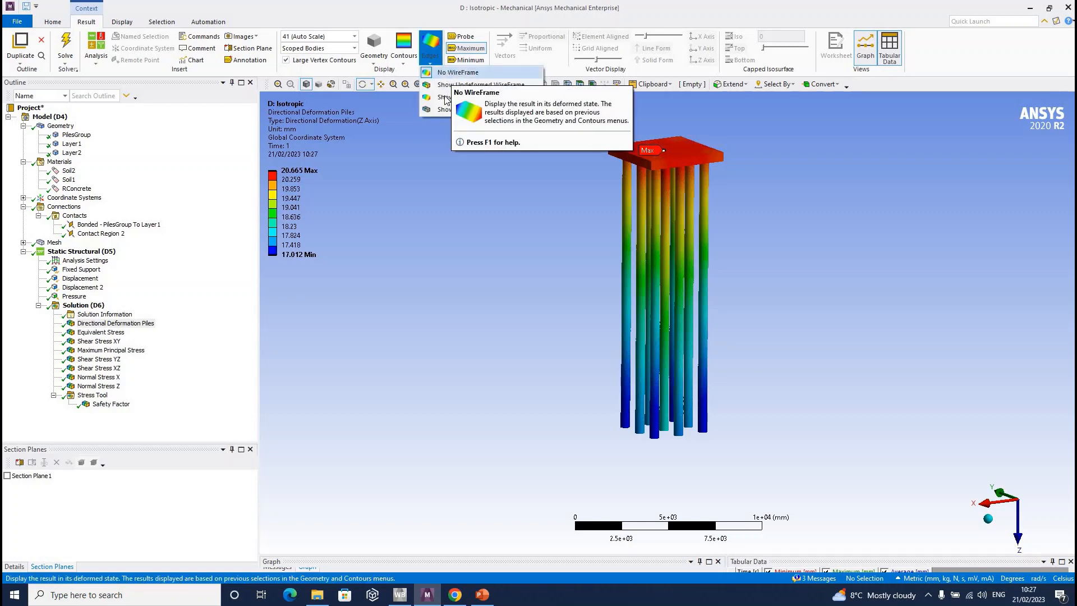
pyautogui.click(446, 97)
pyautogui.click(433, 65)
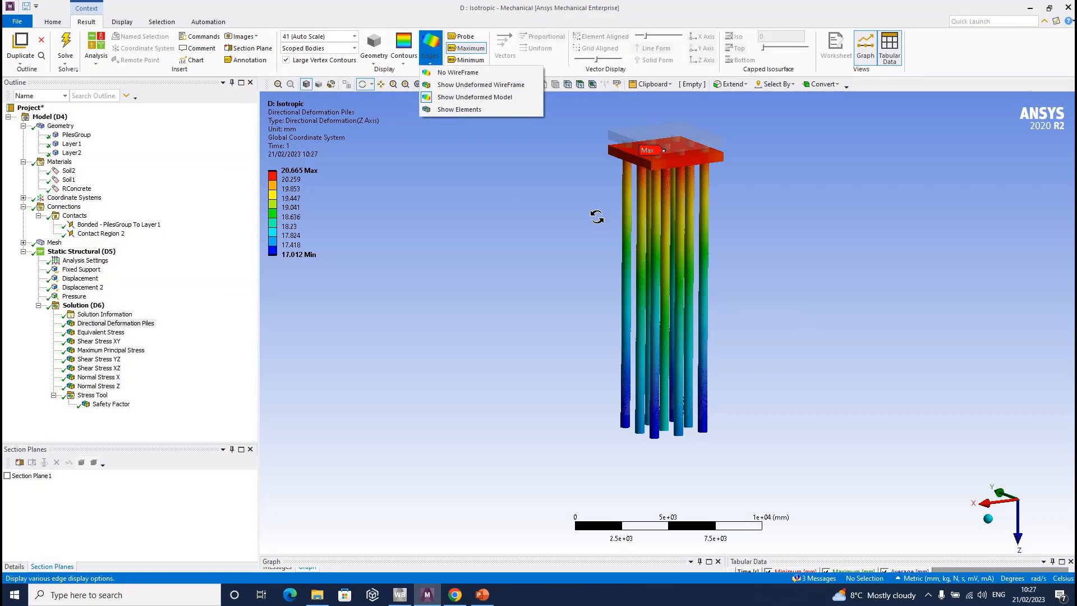
pyautogui.click(666, 137)
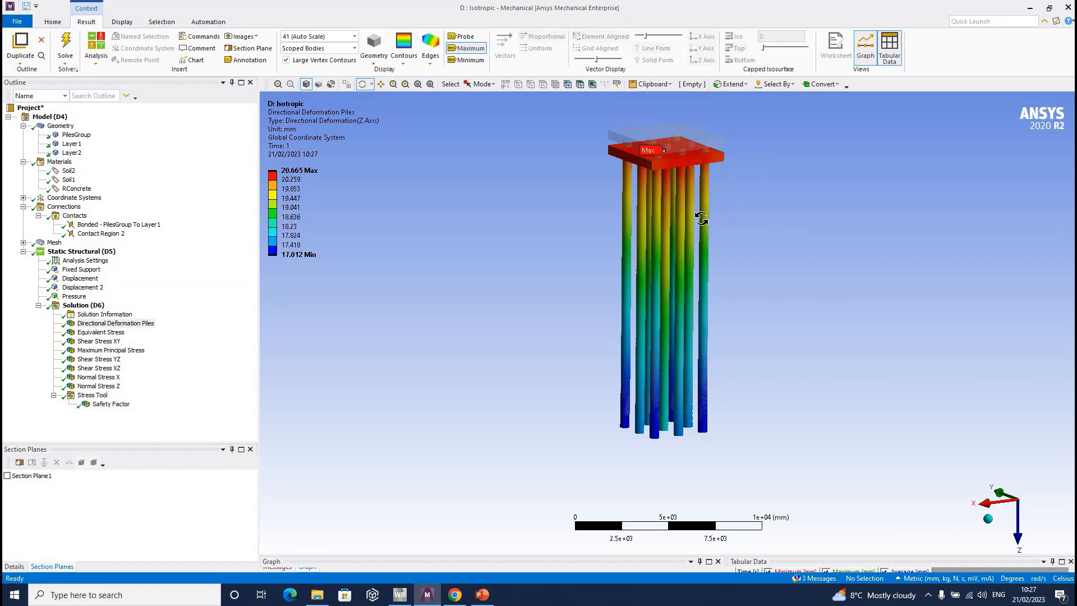
# Examine the pile deformation with the minimum label and probe enabled, and turn off the maximum, minimum and probe labels
pyautogui.keyDown('ctrl'); pyautogui.moveTo(643, 253); pyautogui.dragTo(623, 287, button='middle'); pyautogui.keyUp('ctrl')
pyautogui.scroll(2, 620, 172)
pyautogui.scroll(1, 620, 172)
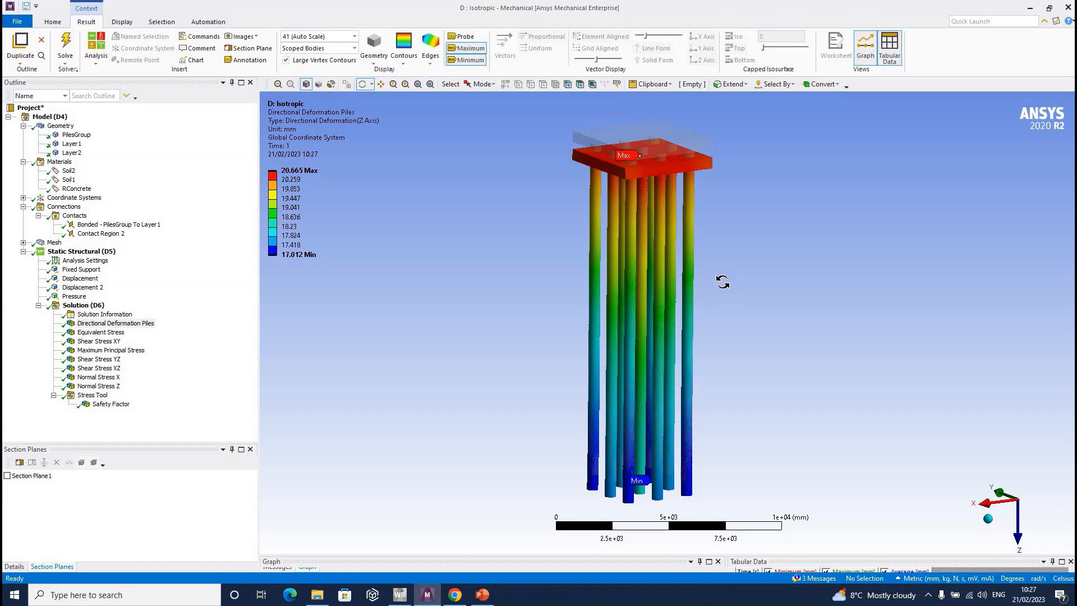
pyautogui.click(462, 37)
pyautogui.moveTo(702, 261); pyautogui.dragTo(652, 278, button='middle')
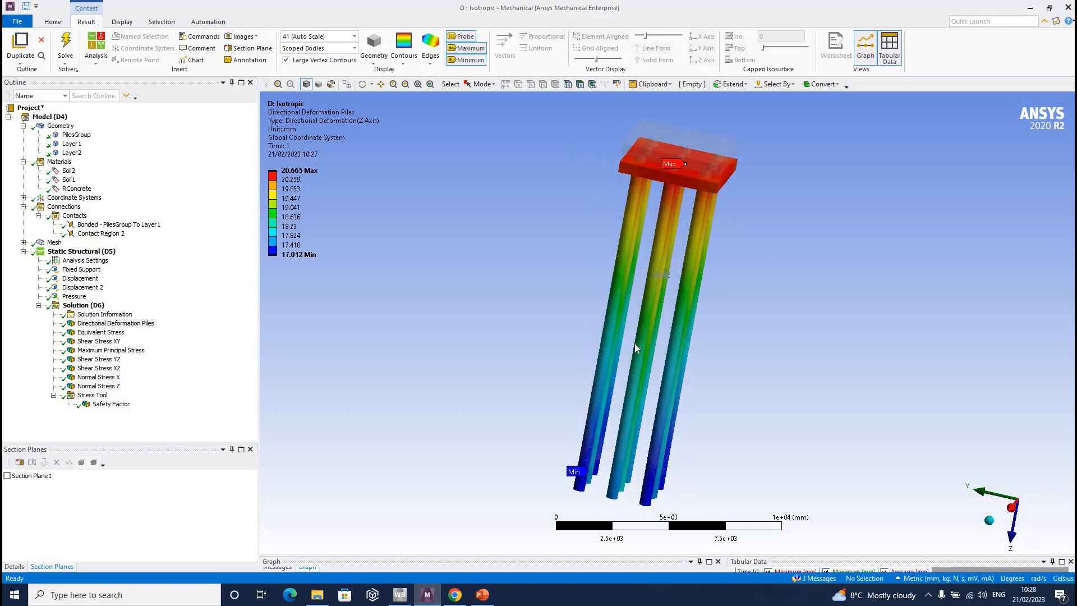
pyautogui.moveTo(696, 232)
pyautogui.mouseDown(button='middle')
pyautogui.moveTo(628, 215)
pyautogui.moveTo(572, 247)
pyautogui.moveTo(584, 230)
pyautogui.moveTo(640, 221)
pyautogui.moveTo(625, 221)
pyautogui.moveTo(680, 224)
pyautogui.mouseUp(button='middle')
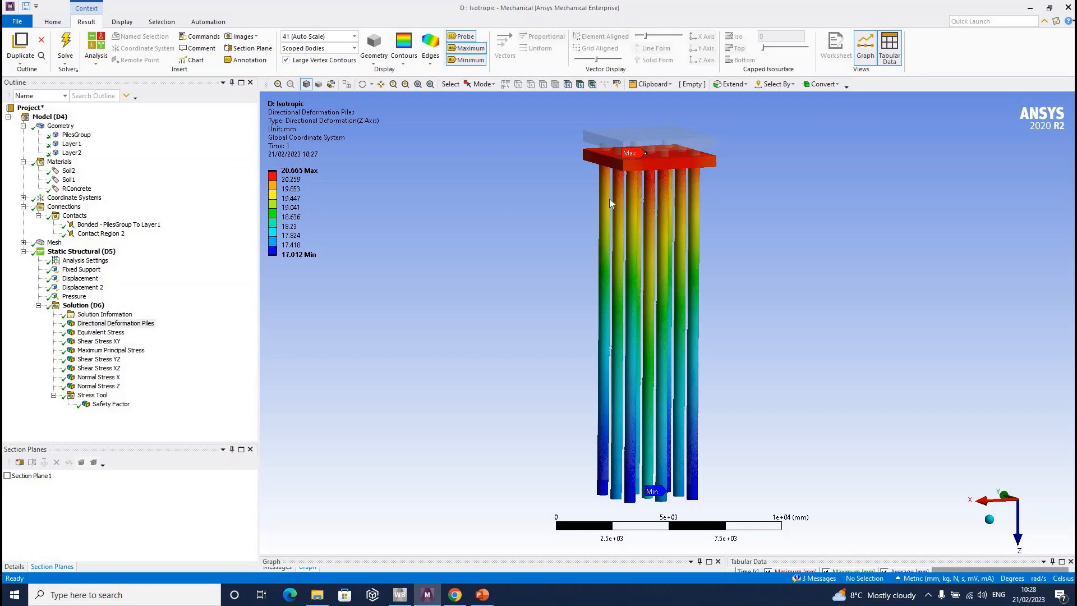
pyautogui.click(466, 48)
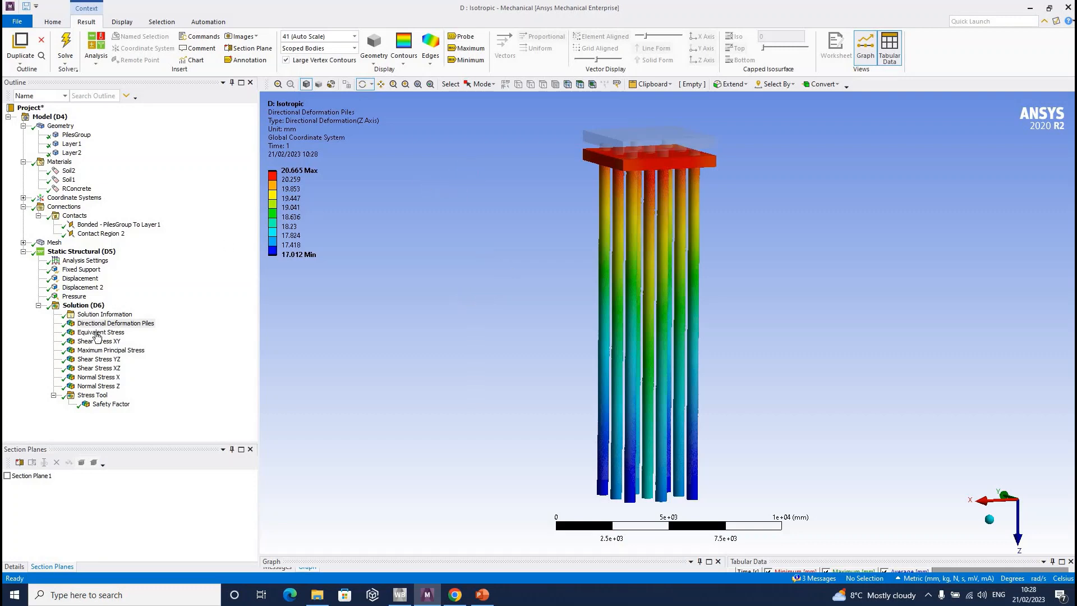
# Display the Equivalent Stress result with the soil cut open by Section Plane1
pyautogui.click(100, 332)
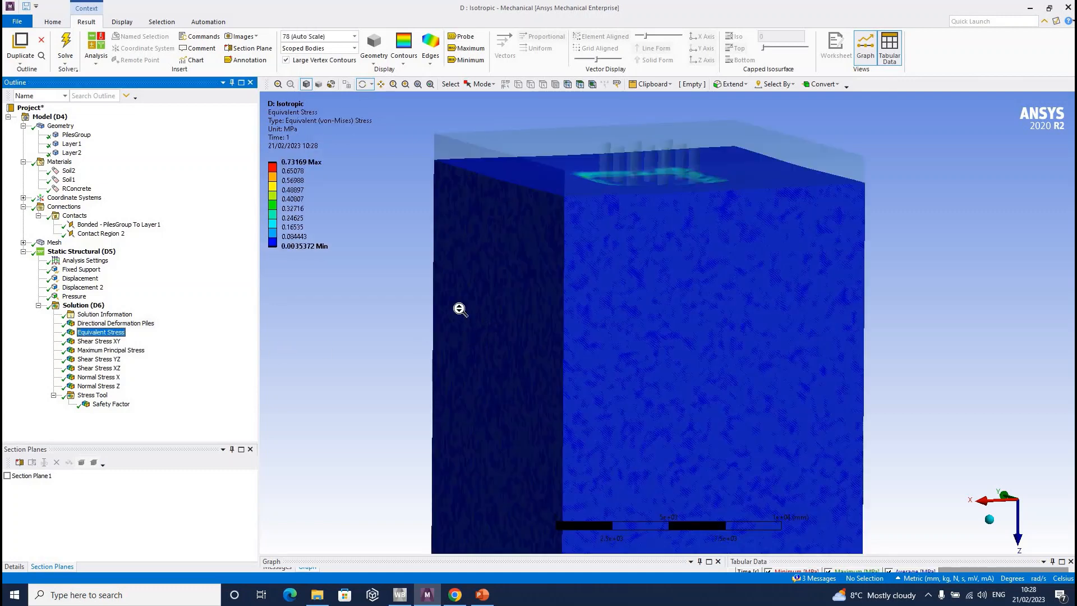
pyautogui.scroll(-5, 455, 305)
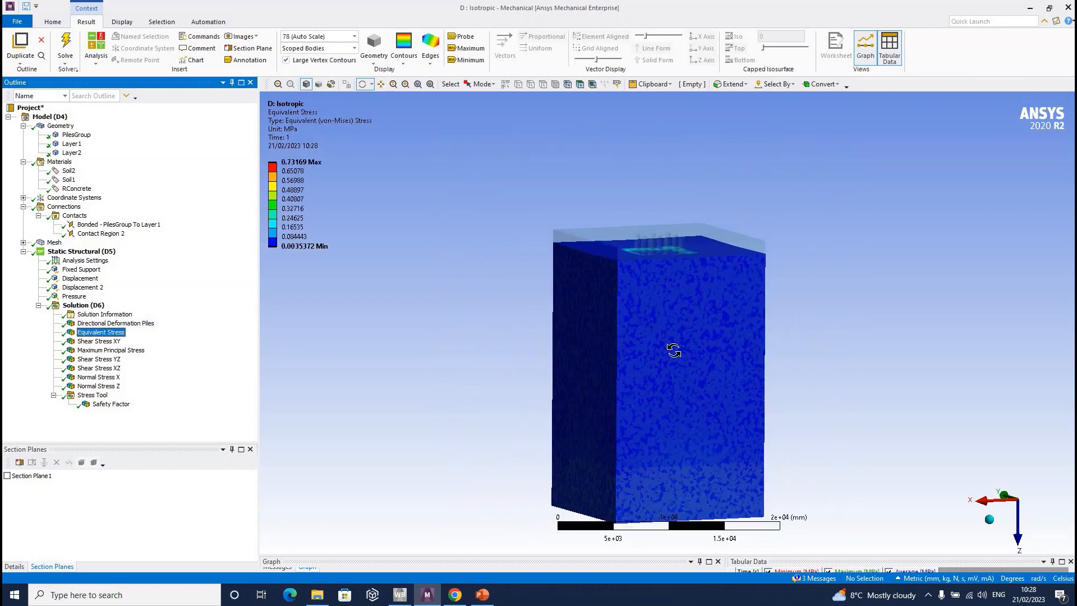
pyautogui.keyDown('ctrl'); pyautogui.moveTo(362, 418); pyautogui.dragTo(340, 346, button='middle'); pyautogui.keyUp('ctrl')
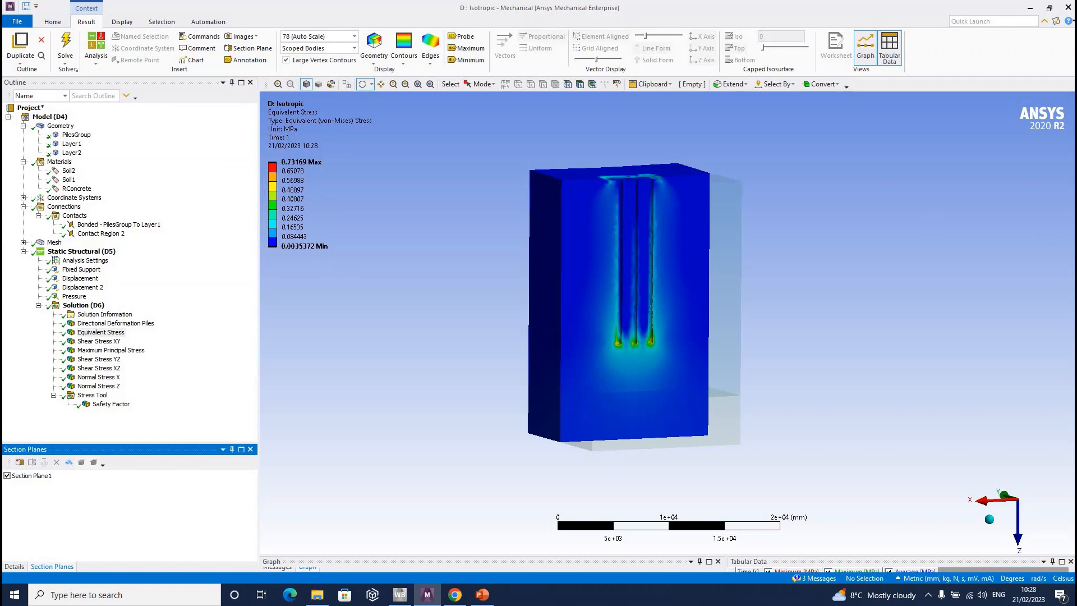
# Switch to PowerPoint, maximise the Post-process presentation and start the slide show from the Equivalent Von Mises Stress slide
pyautogui.hotkey('alt', 'Tab')
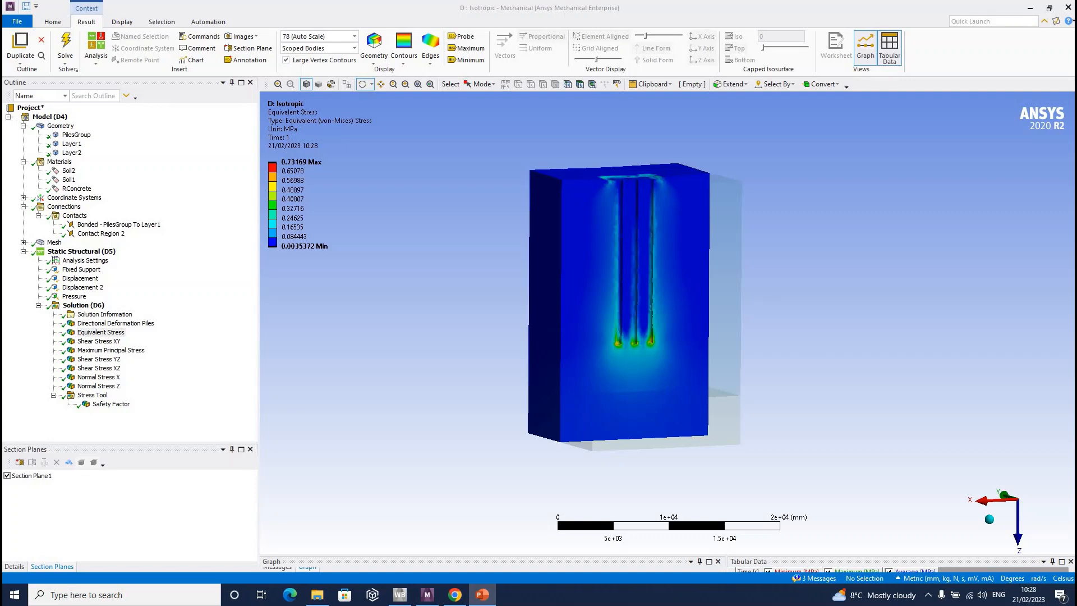
pyautogui.hotkey('alt', 'Tab')
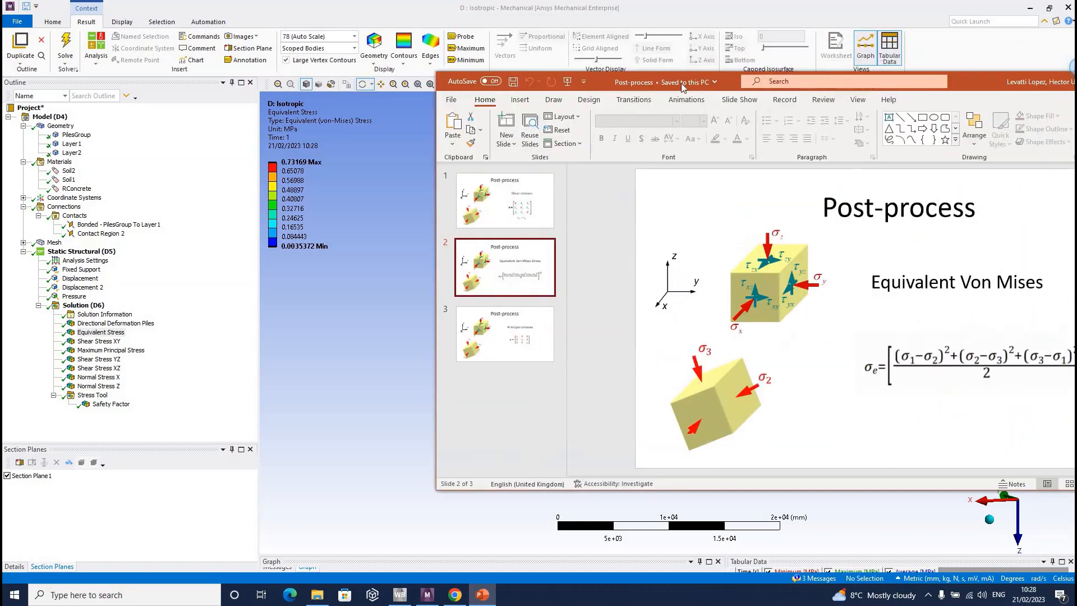
pyautogui.doubleClick(654, 82)
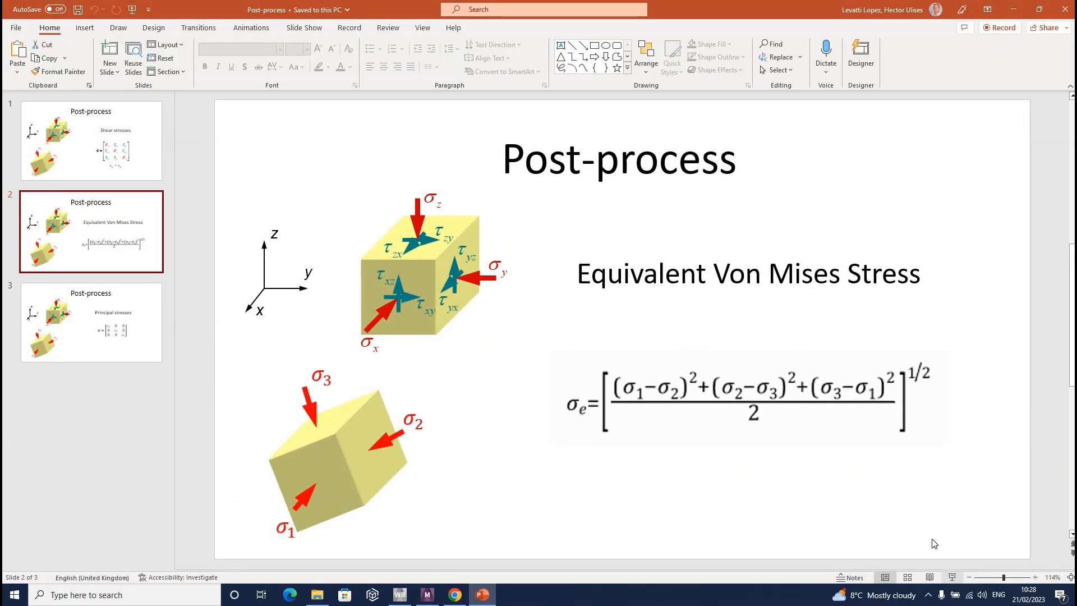
pyautogui.hotkey('shift', 'F5')
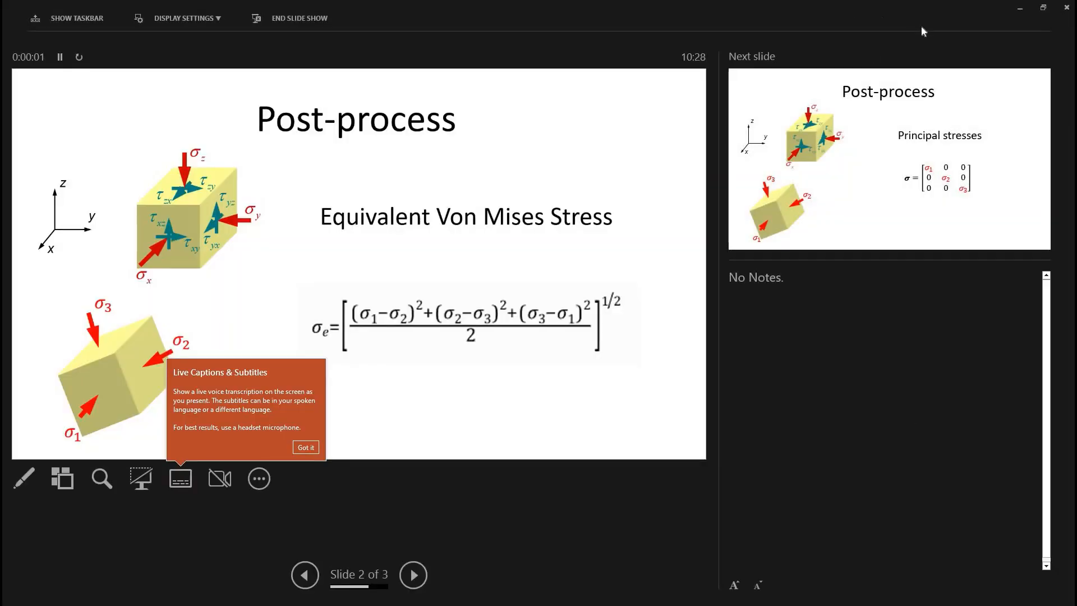
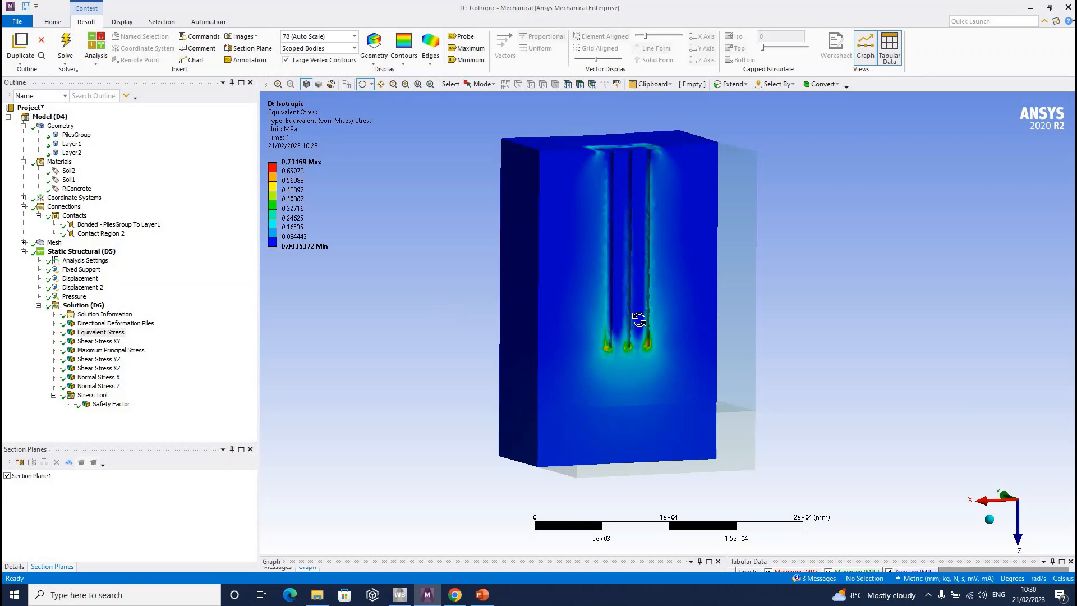
# Turn on the minimum and maximum labels and the probe for the sectioned Equivalent Stress result
pyautogui.click(465, 60)
pyautogui.click(468, 48)
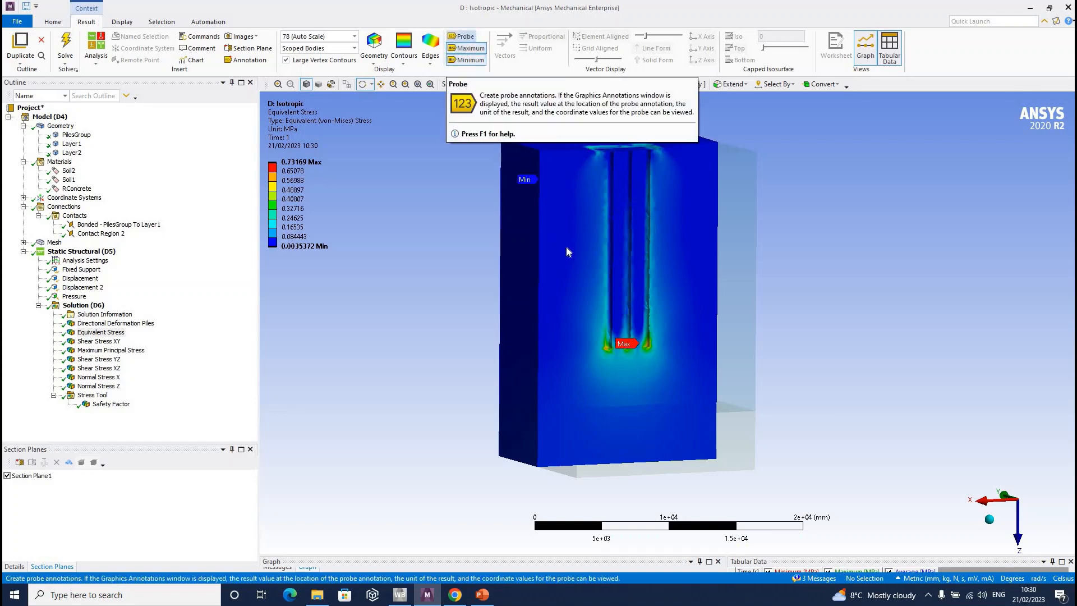
pyautogui.click(468, 38)
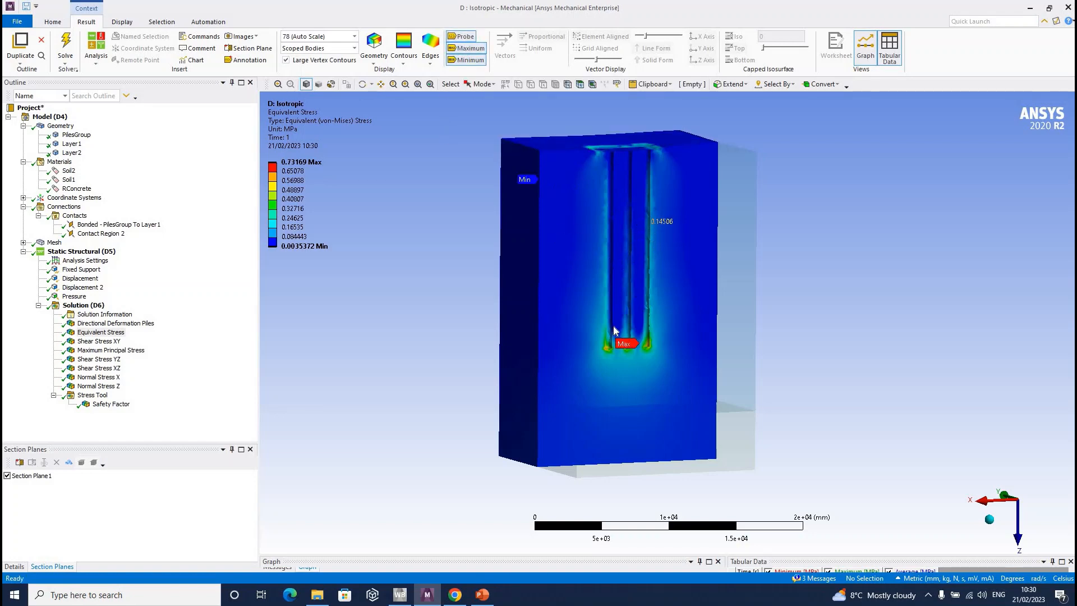
# Turn off the minimum and maximum labels and the probe for the Equivalent Stress result
pyautogui.click(466, 59)
pyautogui.click(466, 48)
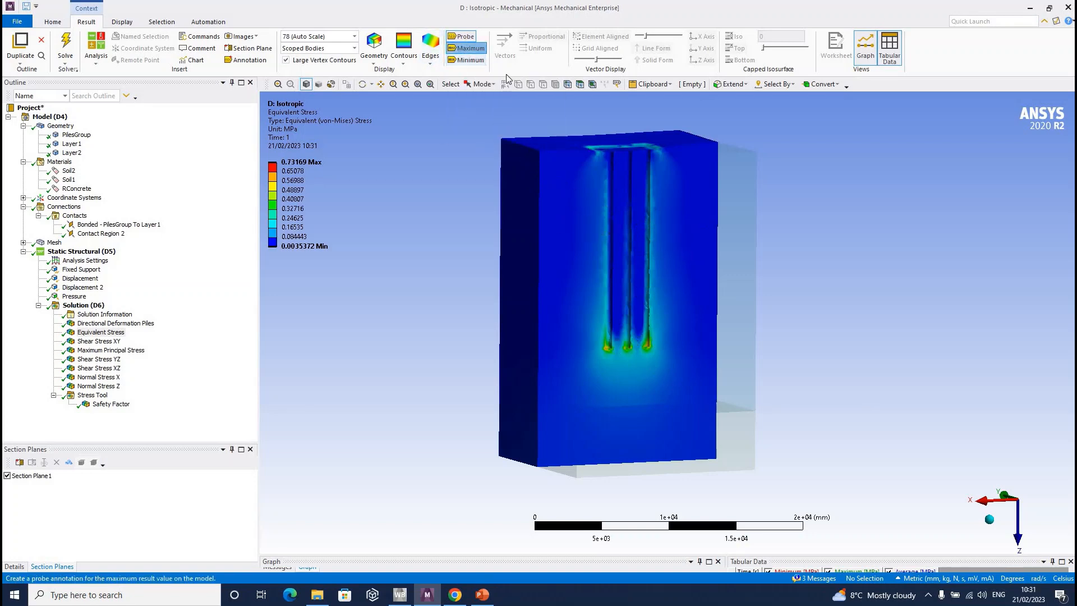
pyautogui.click(462, 38)
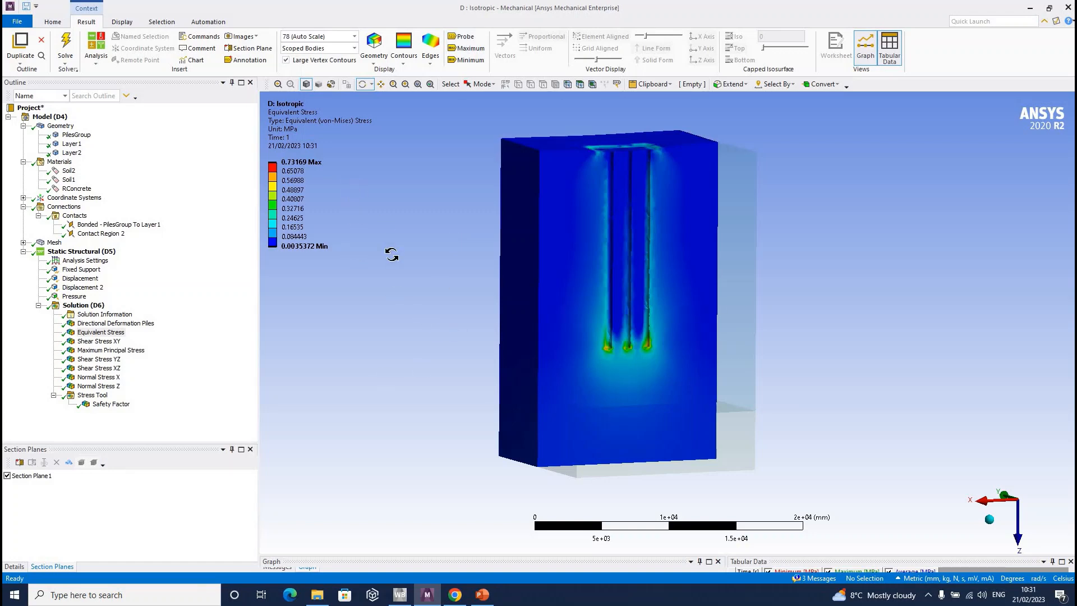
# Display the Shear Stress XY result, and switch to PowerPoint to consult the Shear stresses slide before returning to Mechanical
pyautogui.click(93, 342)
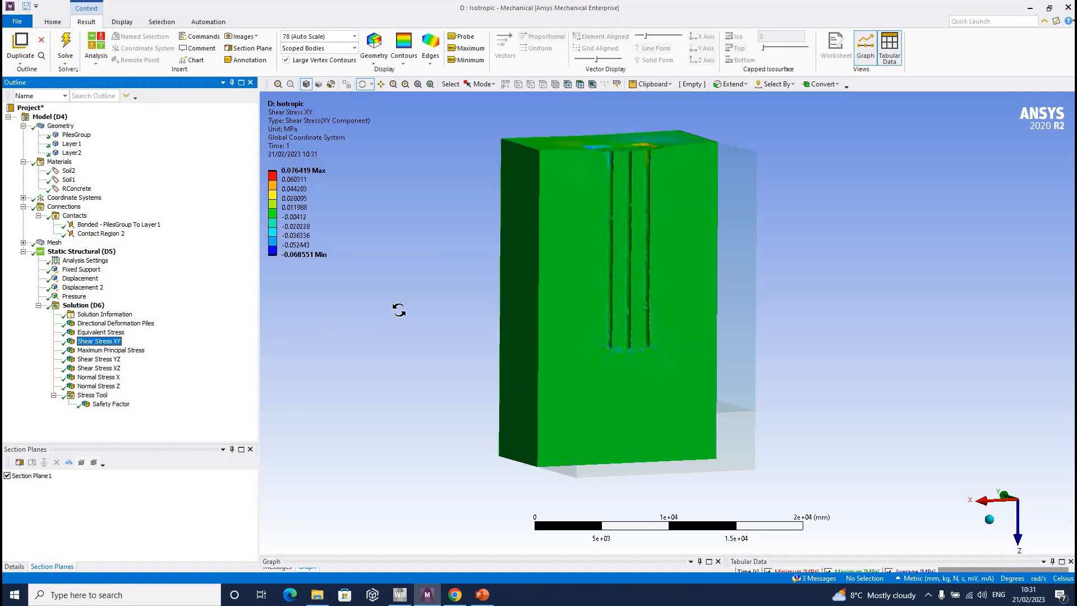
pyautogui.click(484, 596)
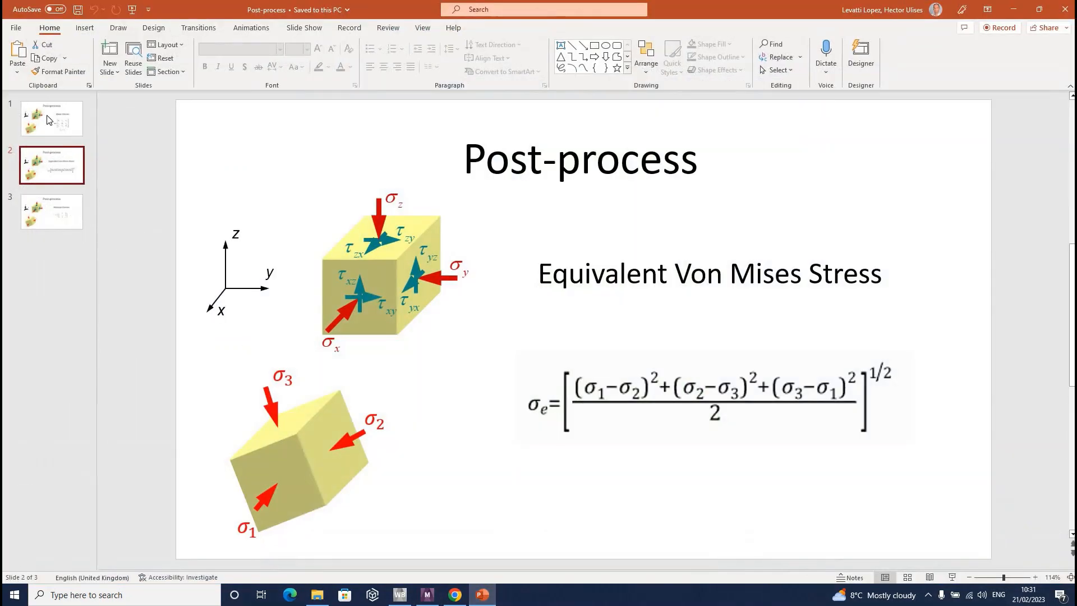
pyautogui.click(47, 116)
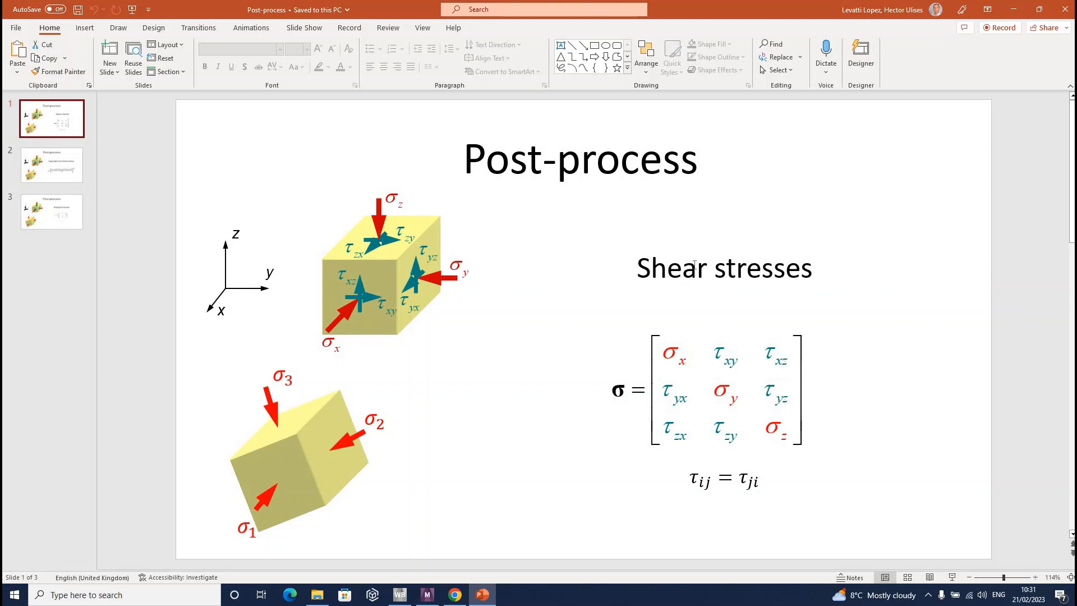
pyautogui.click(1016, 15)
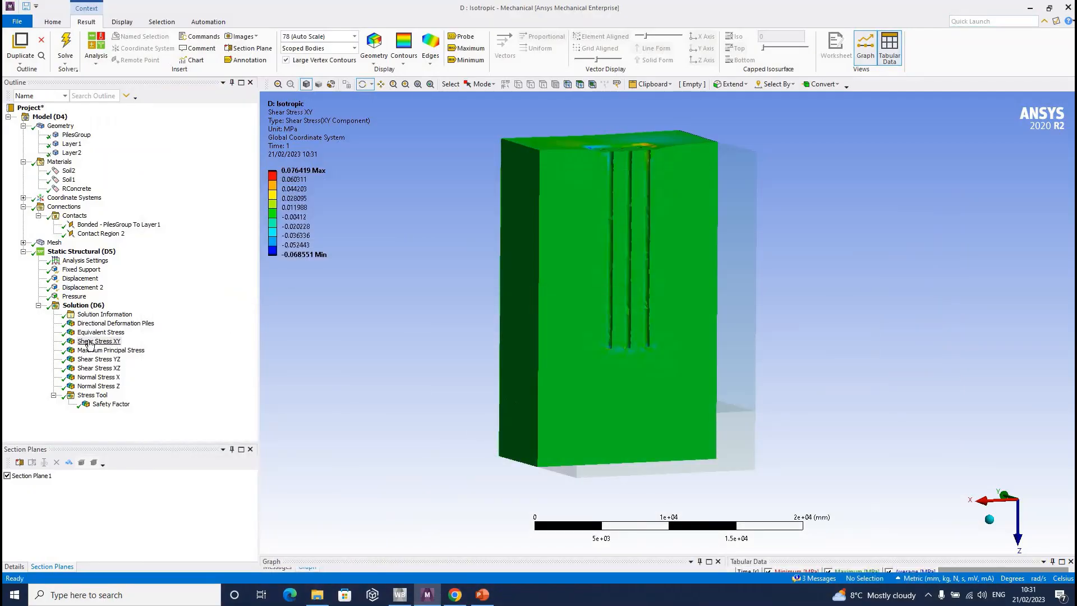
# Compare the Shear Stress XY, YZ and XZ results on the sectioned soil block, ending on Shear Stress YZ
pyautogui.click(136, 384)
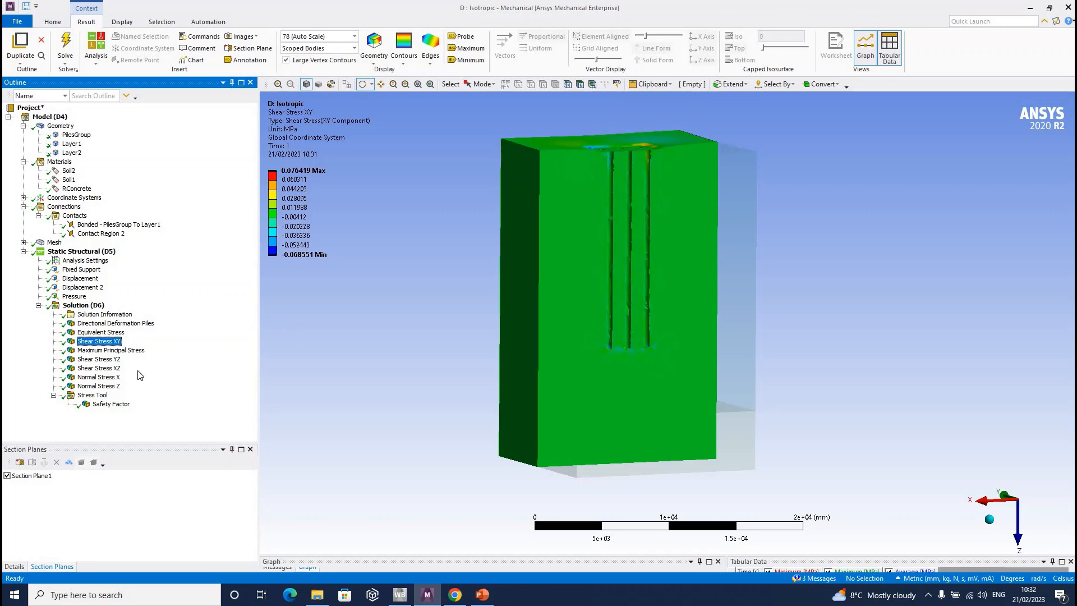
pyautogui.click(102, 359)
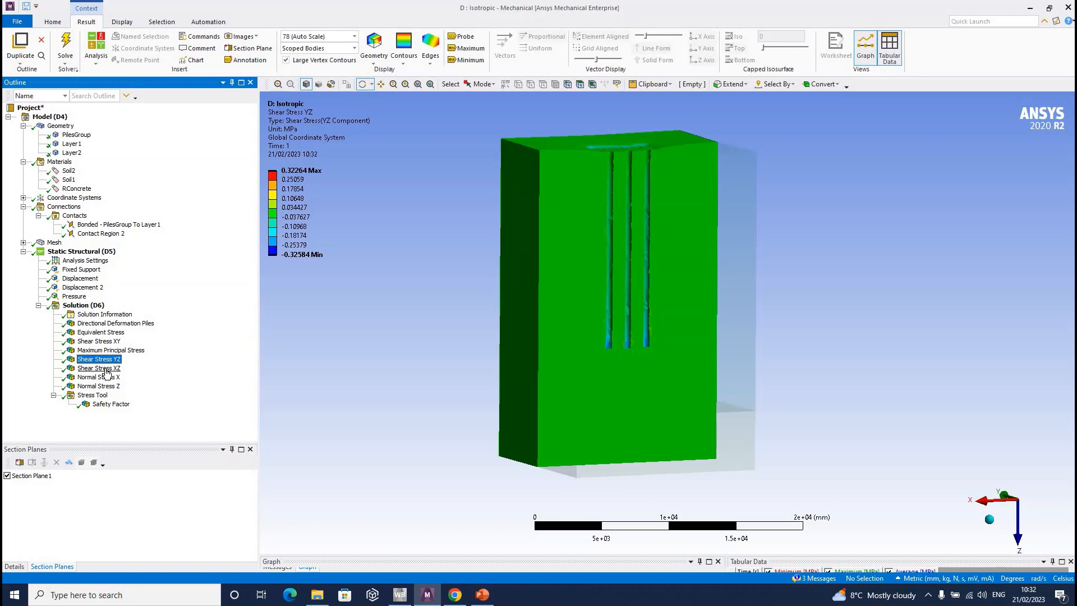
pyautogui.click(106, 368)
pyautogui.click(107, 360)
pyautogui.click(106, 368)
pyautogui.click(106, 360)
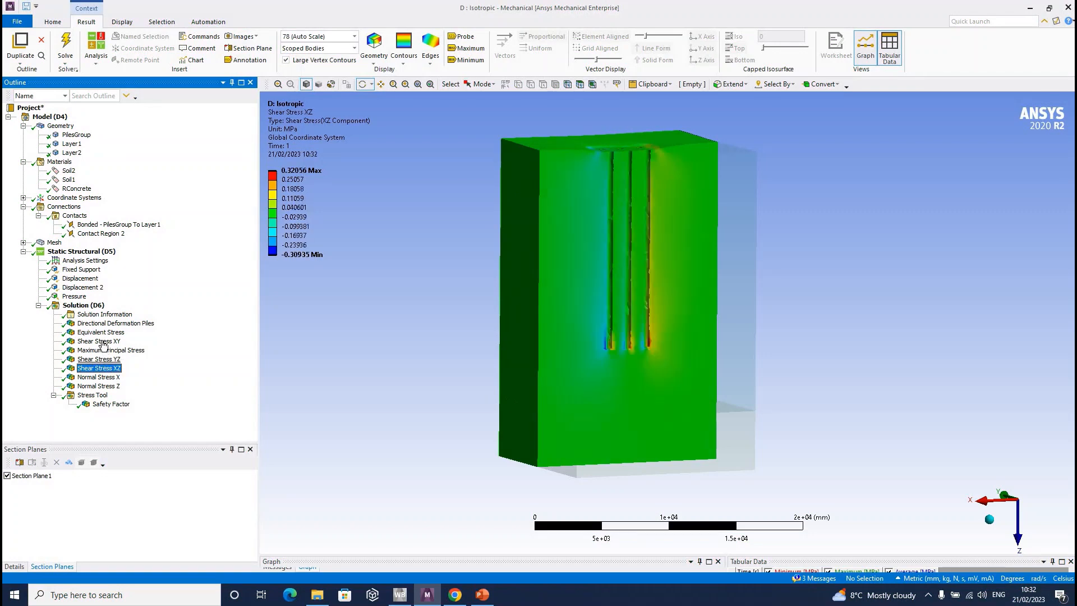
pyautogui.click(103, 341)
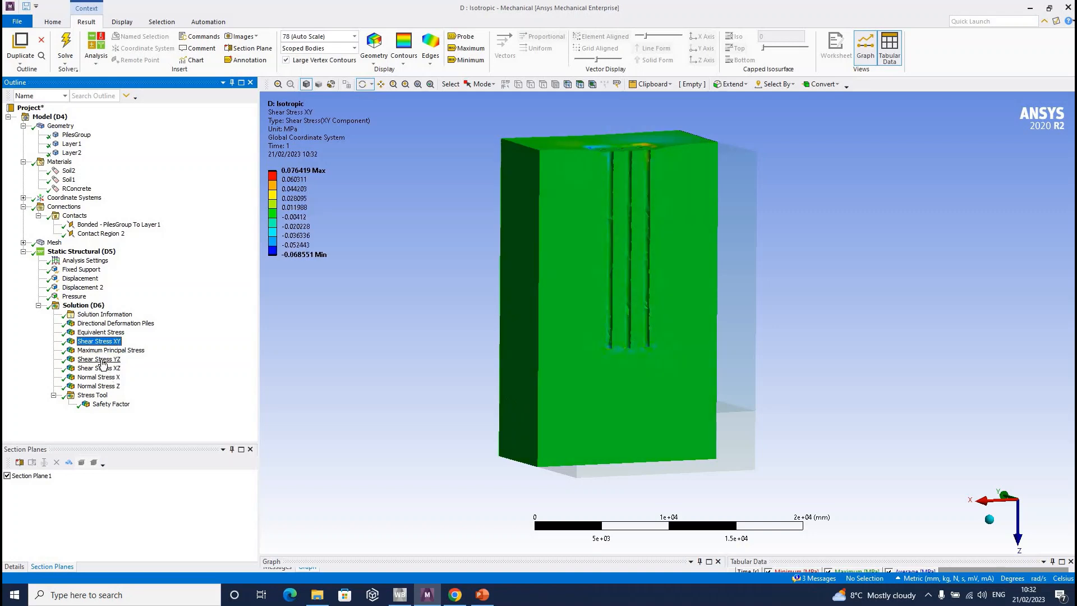
pyautogui.click(103, 359)
pyautogui.click(102, 367)
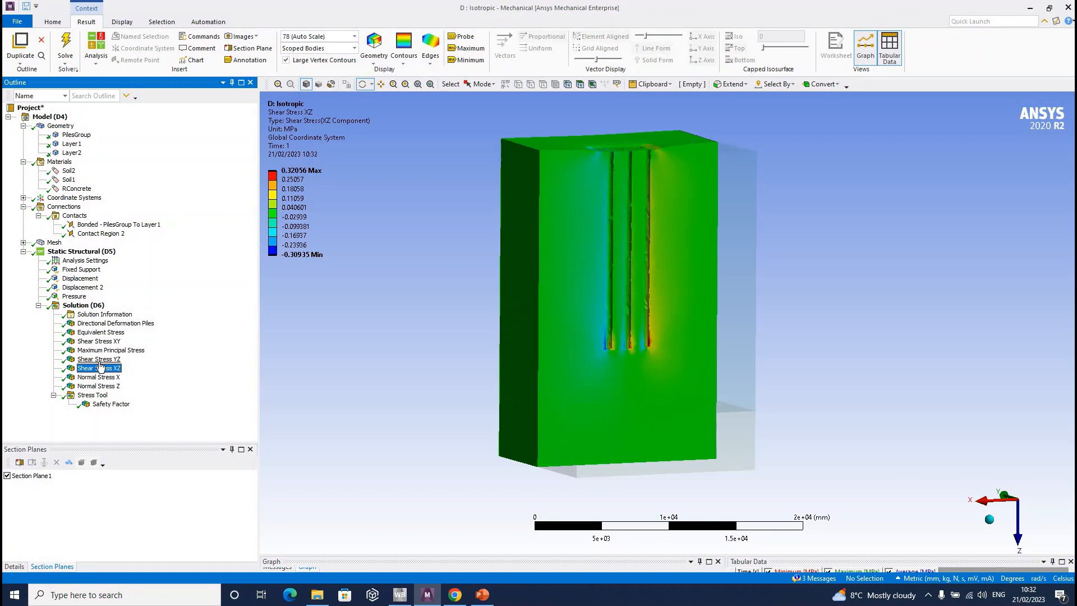
pyautogui.click(101, 341)
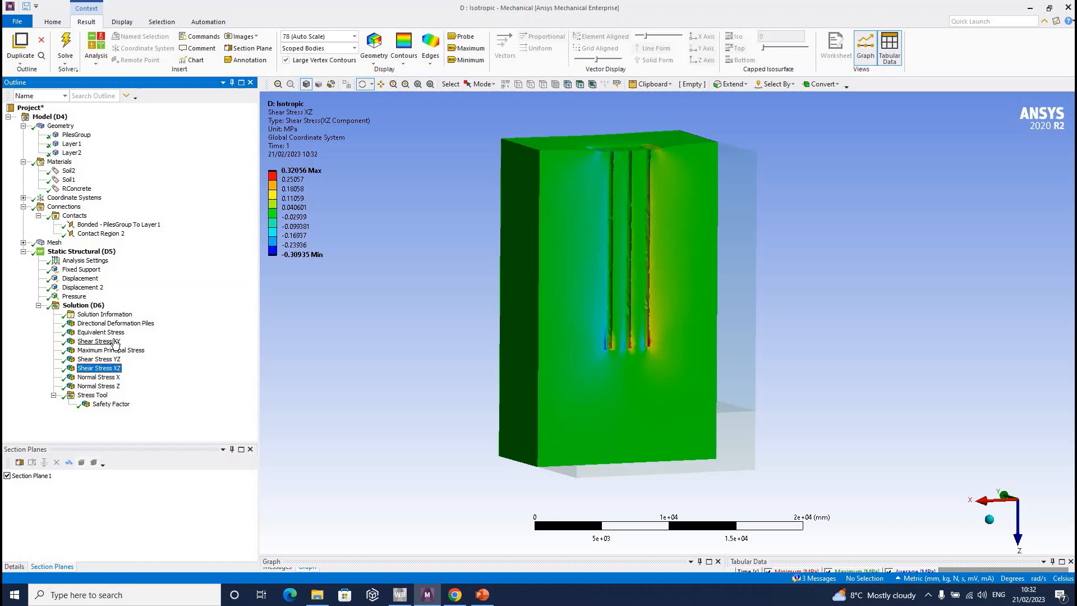
pyautogui.click(105, 369)
pyautogui.click(100, 359)
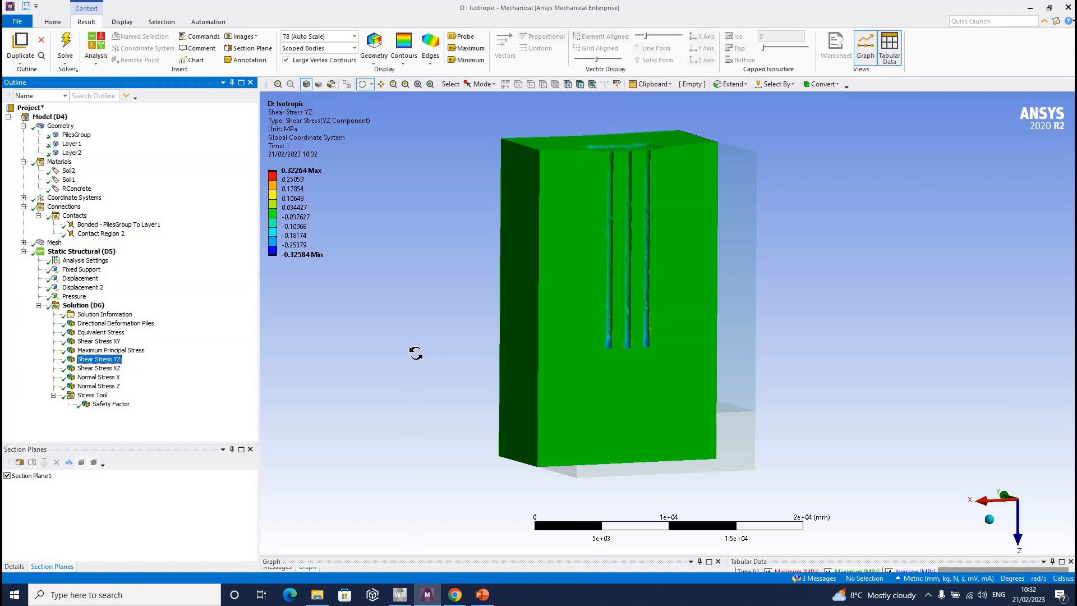
# Recheck the Shear stresses slide in PowerPoint, and compare the Normal Stress X and Normal Stress Z results in Mechanical
pyautogui.click(484, 594)
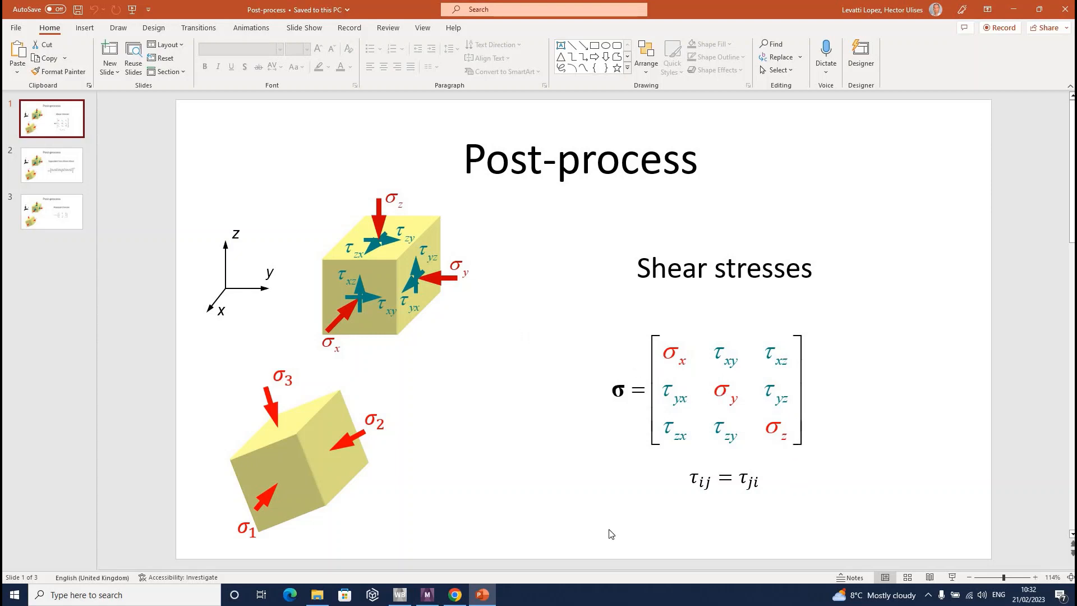
pyautogui.click(1013, 10)
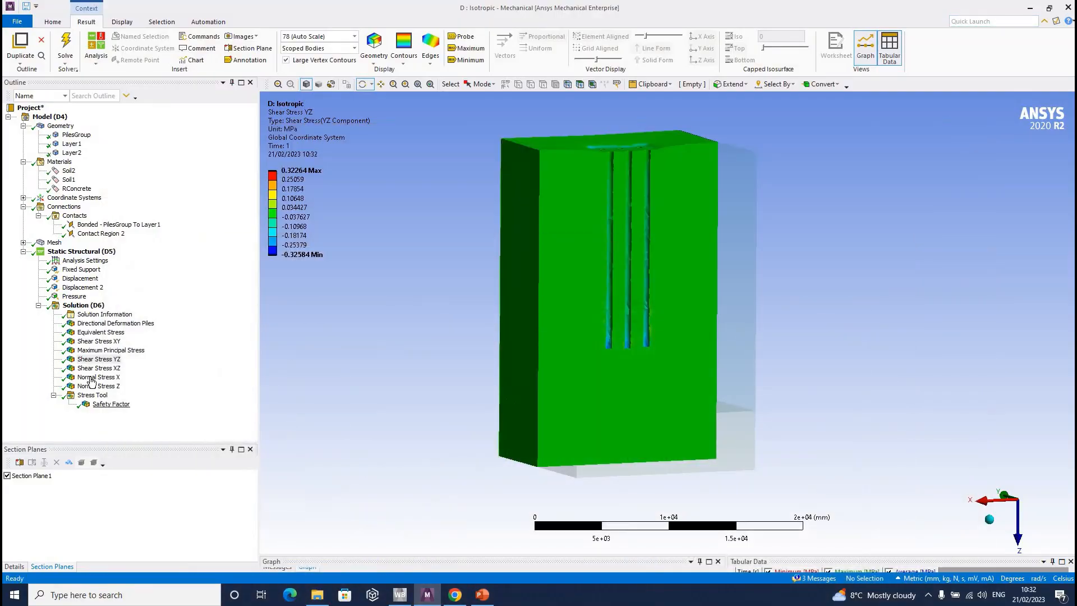
pyautogui.click(92, 378)
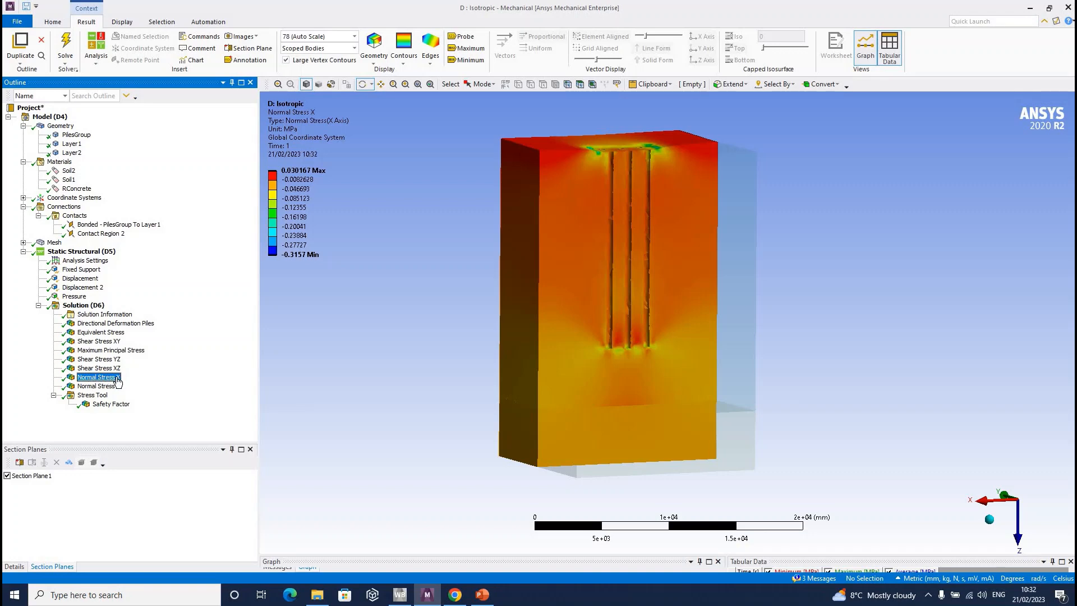
pyautogui.click(109, 387)
pyautogui.click(109, 379)
pyautogui.click(108, 387)
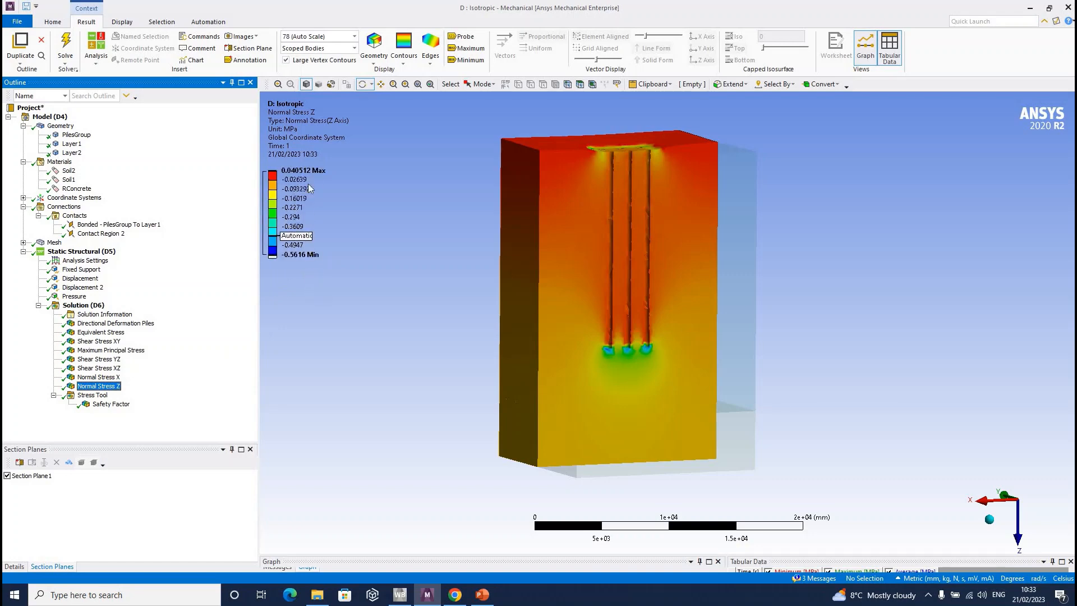
# Review the shear, Equivalent Stress and Normal Stress X results once more, ending on Normal Stress Z
pyautogui.click(99, 358)
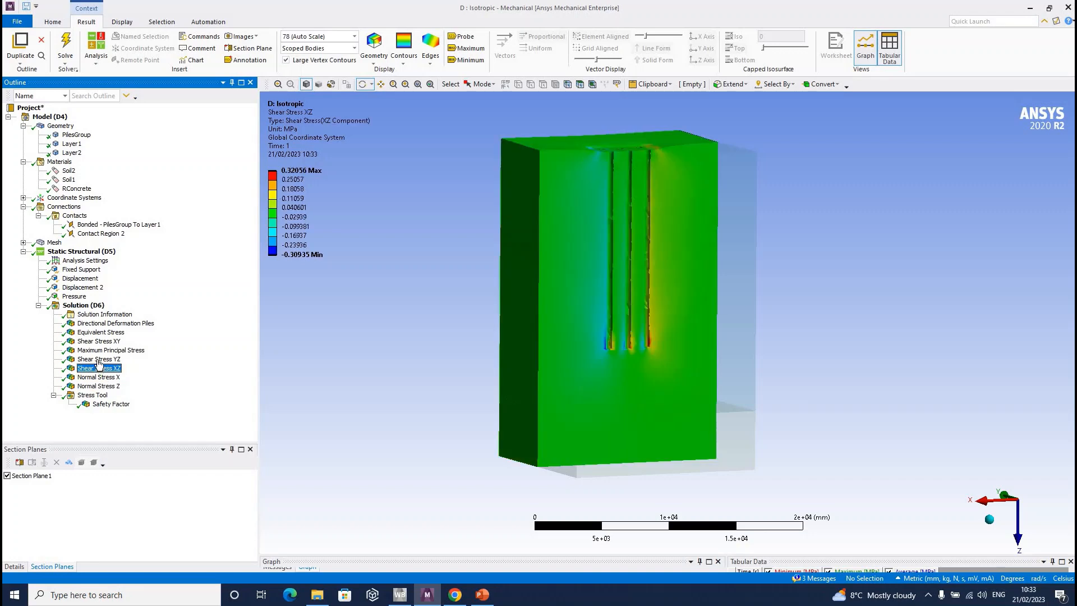
pyautogui.click(97, 333)
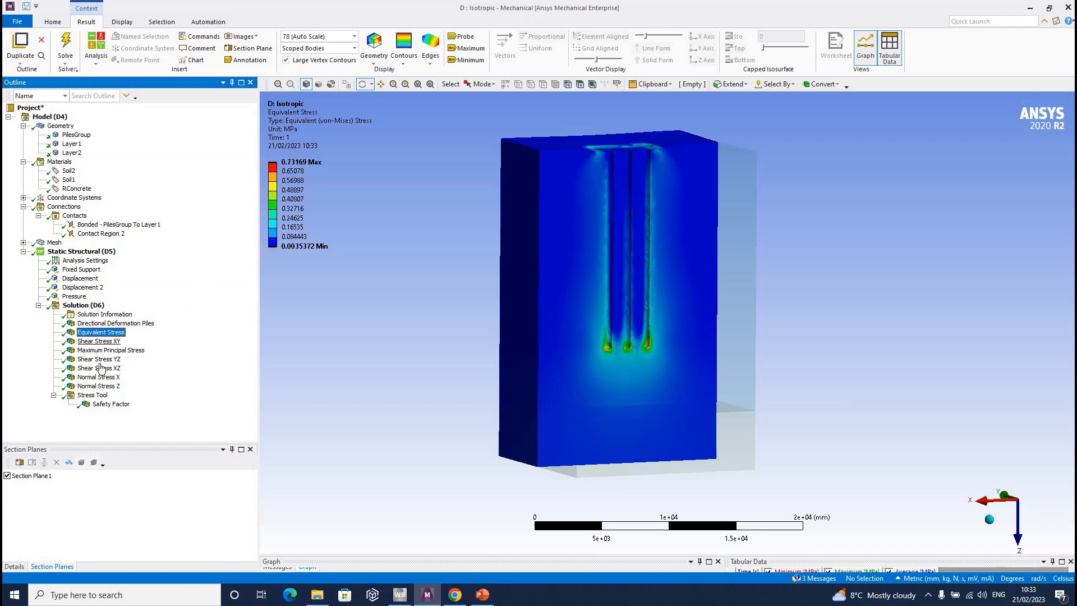
pyautogui.click(99, 359)
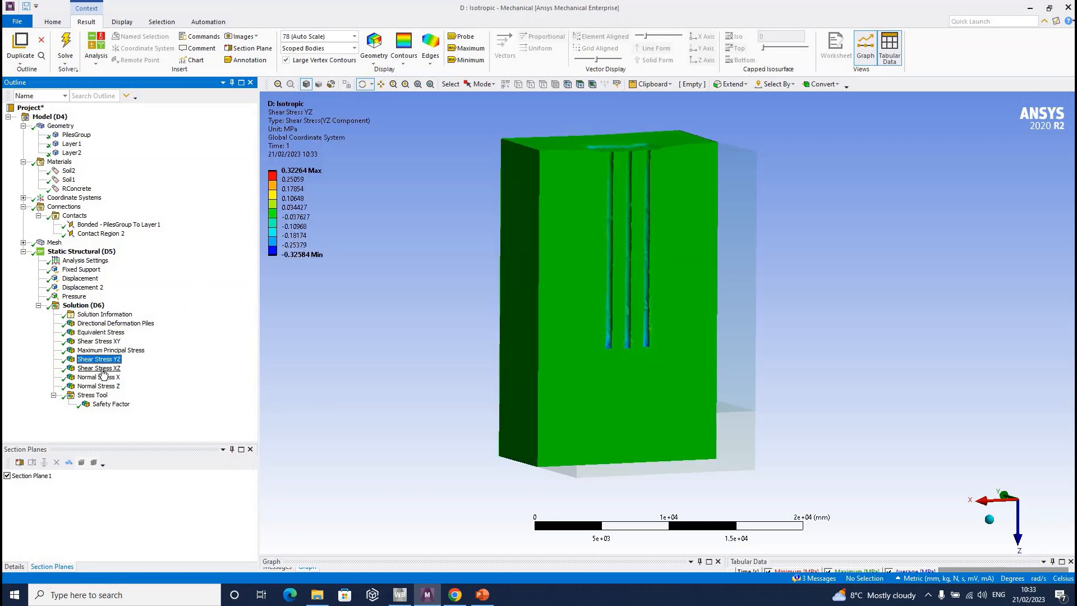
pyautogui.click(99, 378)
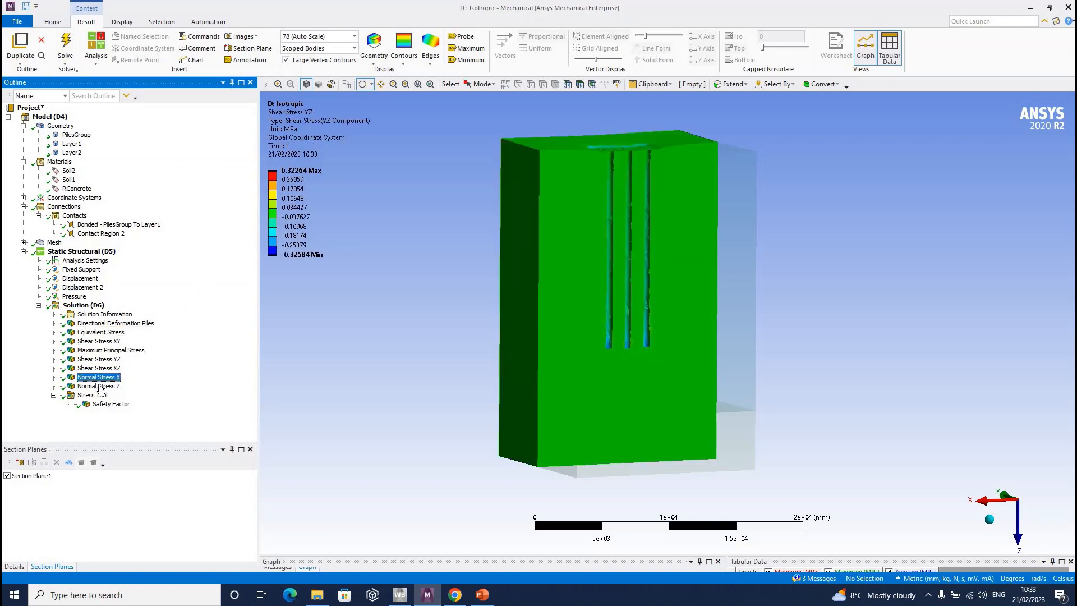
pyautogui.click(100, 386)
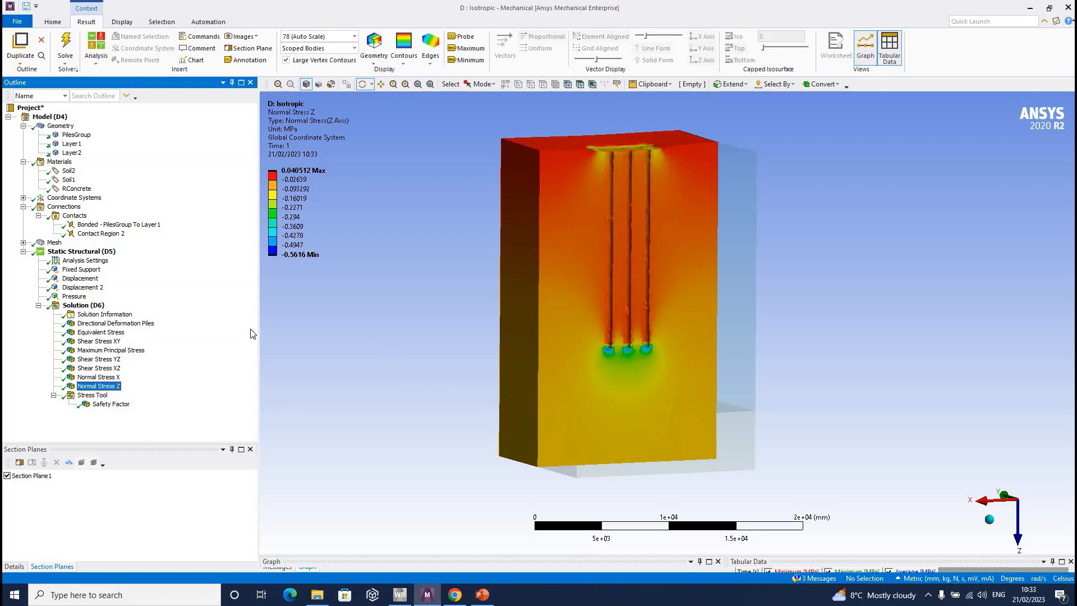
# Probe Normal Stress Z in the soil beside the piles with minimum and maximum labels shown, and turn the labels and probe mode off
pyautogui.click(469, 60)
pyautogui.click(470, 49)
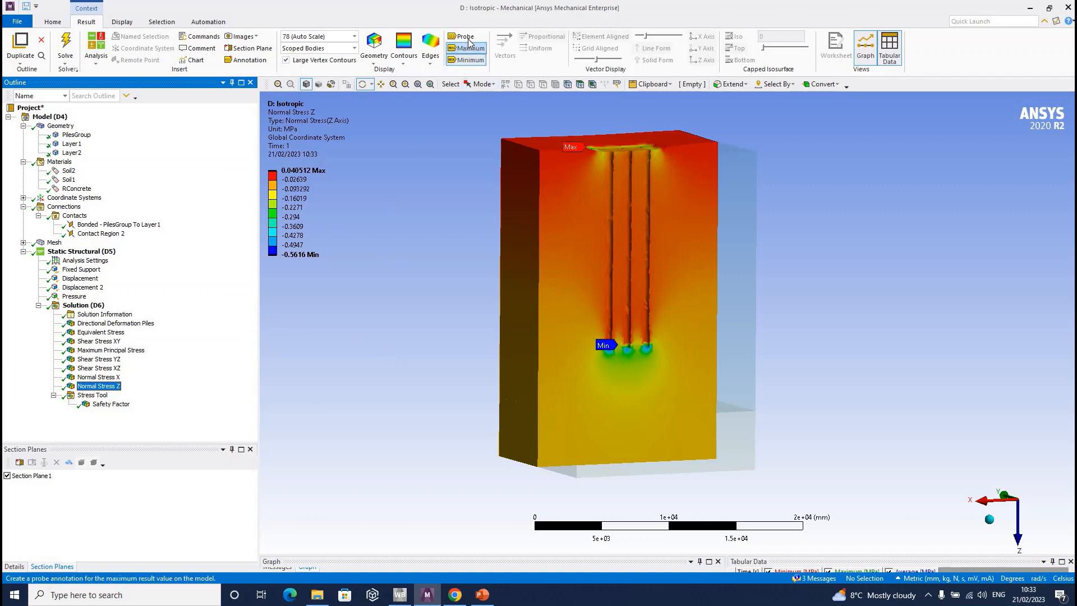
pyautogui.click(570, 236)
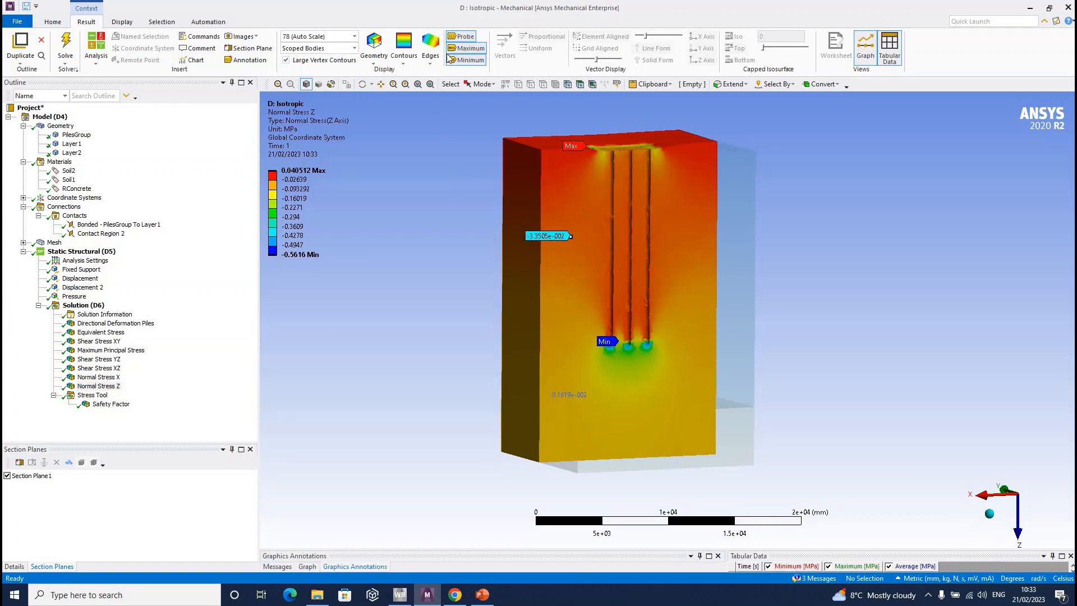
pyautogui.click(462, 38)
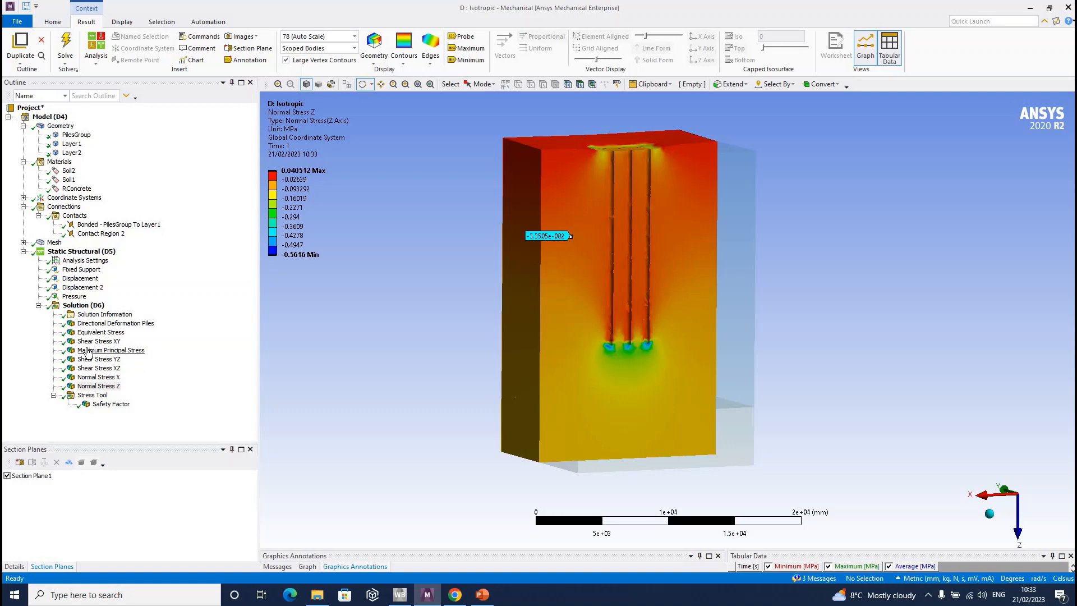
# Display the Maximum Principal Stress result, and consult the Principal stresses slide in PowerPoint before returning to Mechanical
pyautogui.click(89, 351)
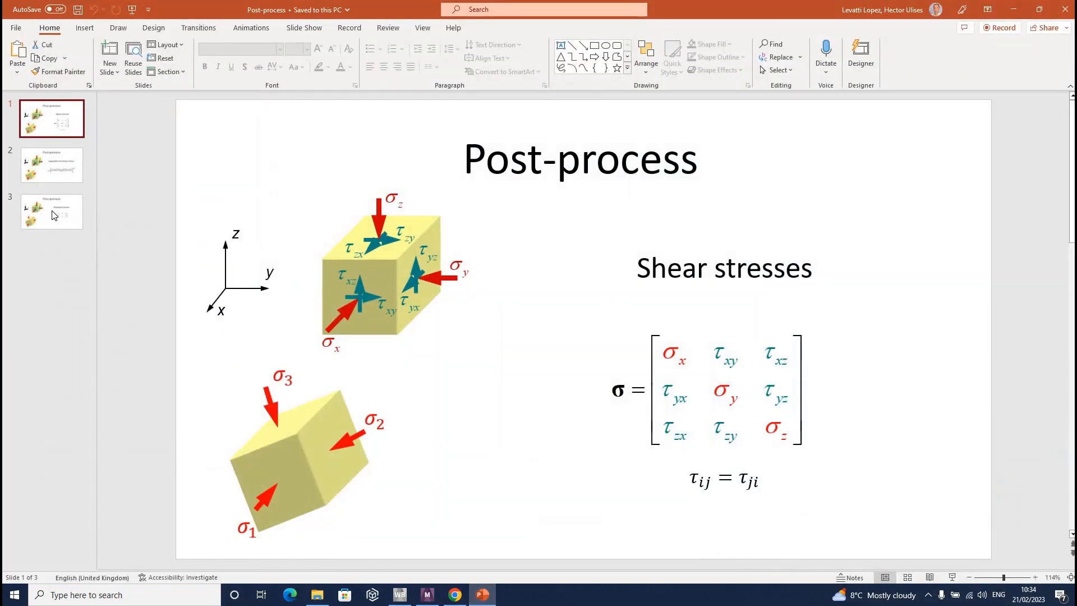
pyautogui.click(53, 215)
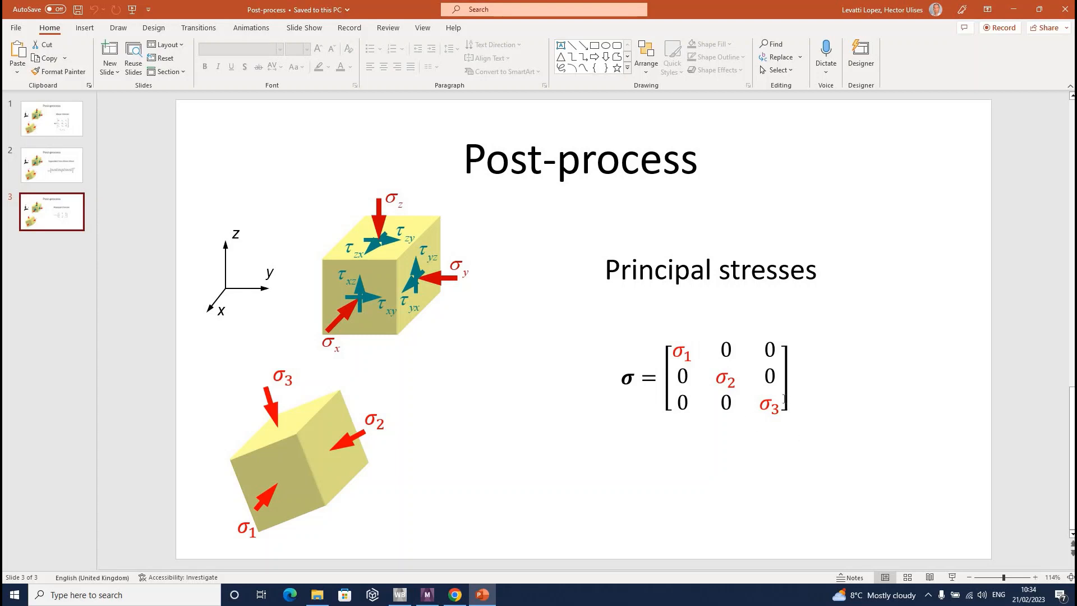
pyautogui.click(1014, 9)
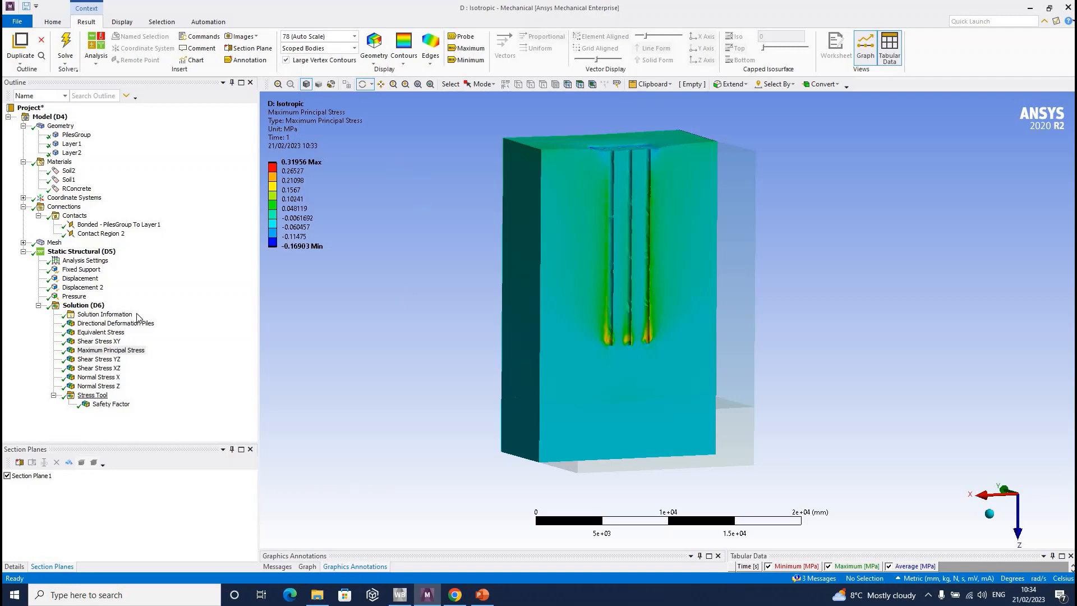
# Look through the result tools available for the Solution, and open the details of the existing Stress Tool
pyautogui.click(101, 306)
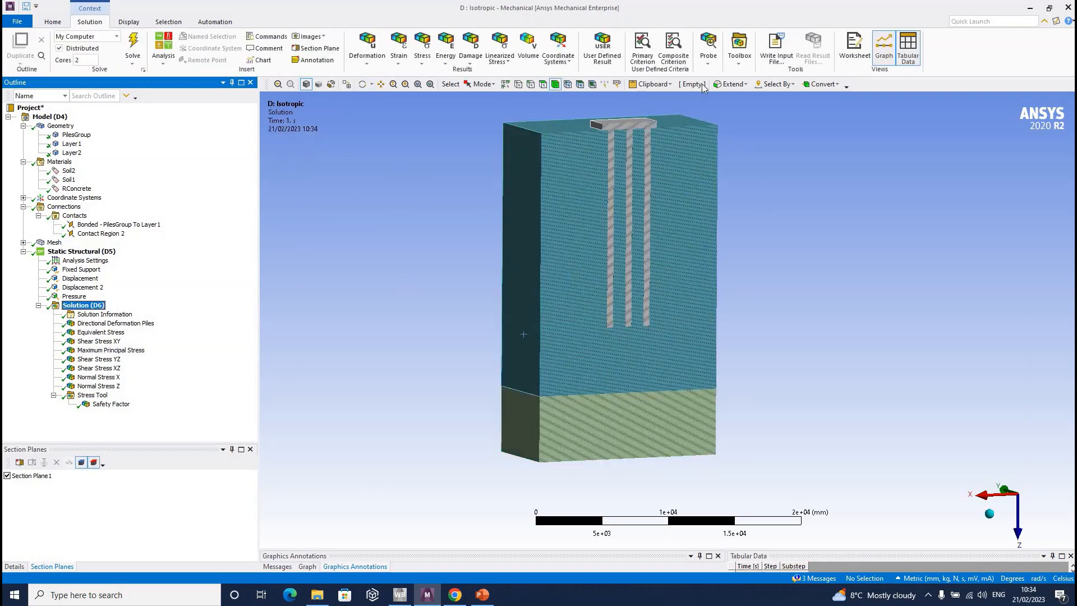
pyautogui.click(739, 62)
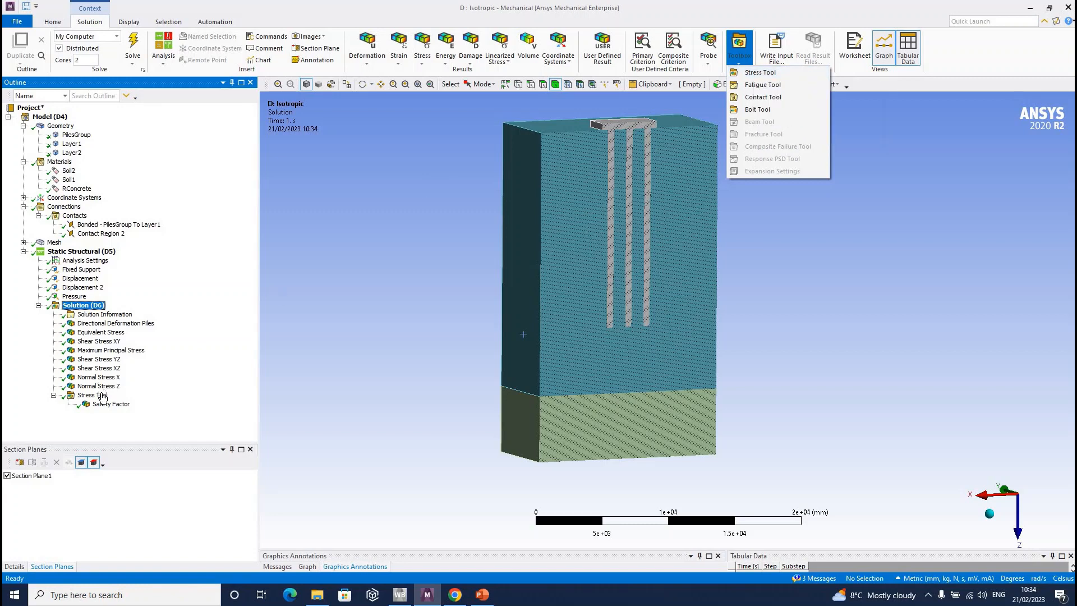
pyautogui.click(97, 396)
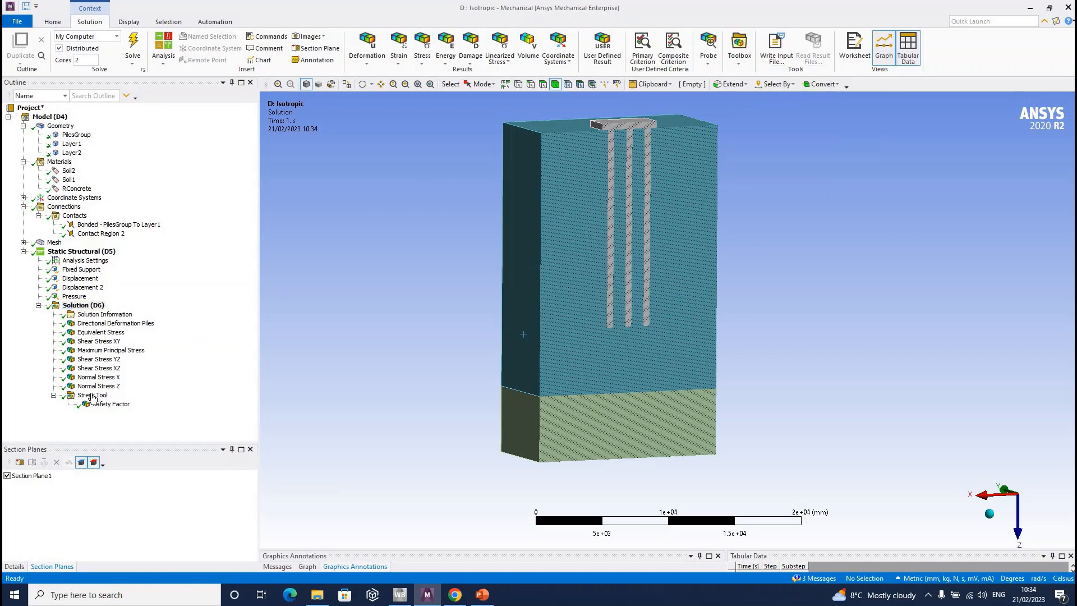
pyautogui.click(15, 566)
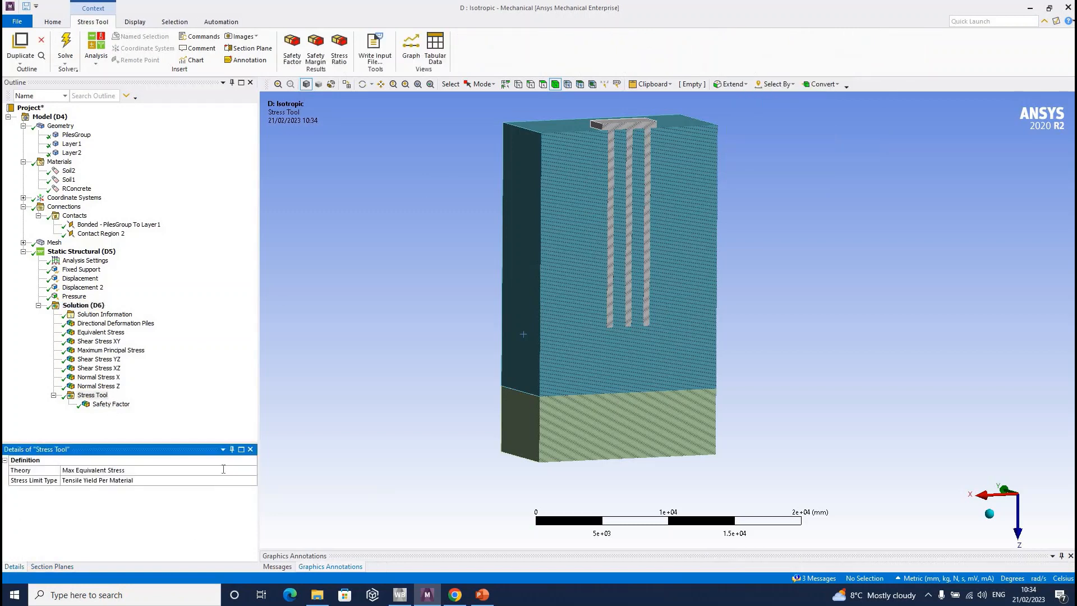
# Check the Stress Tool's theory options, keeping Max Equivalent Stress, and display its Safety Factor result
pyautogui.click(251, 471)
pyautogui.click(251, 471)
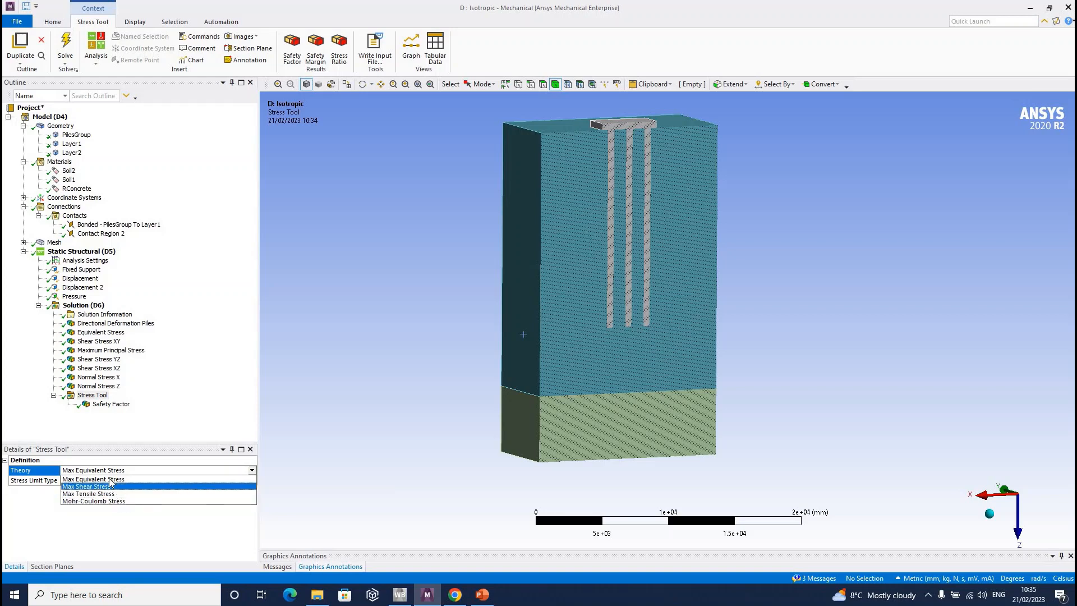
pyautogui.click(197, 472)
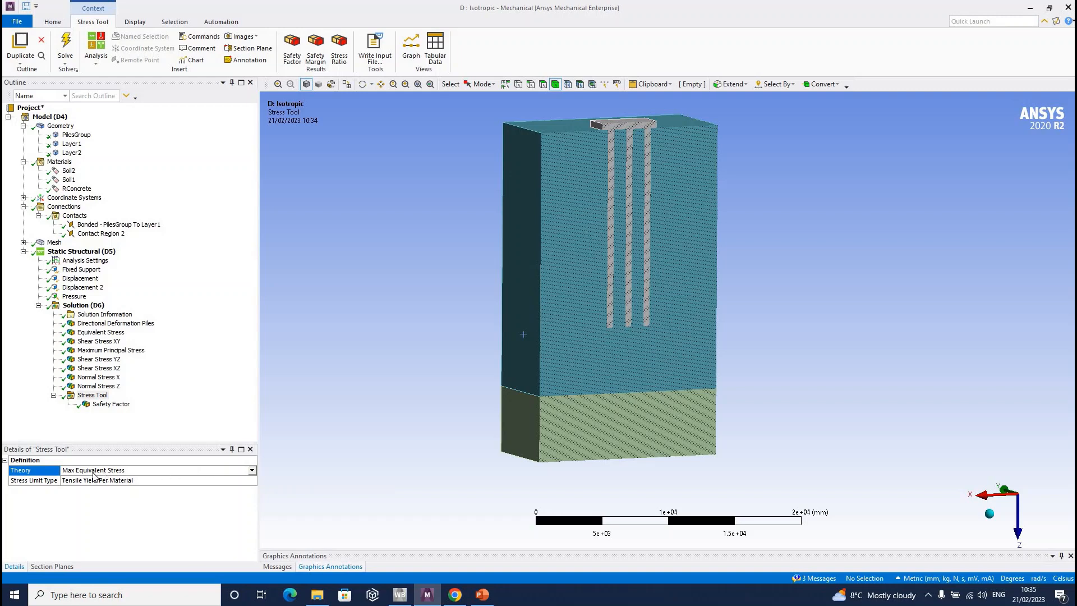
pyautogui.click(111, 403)
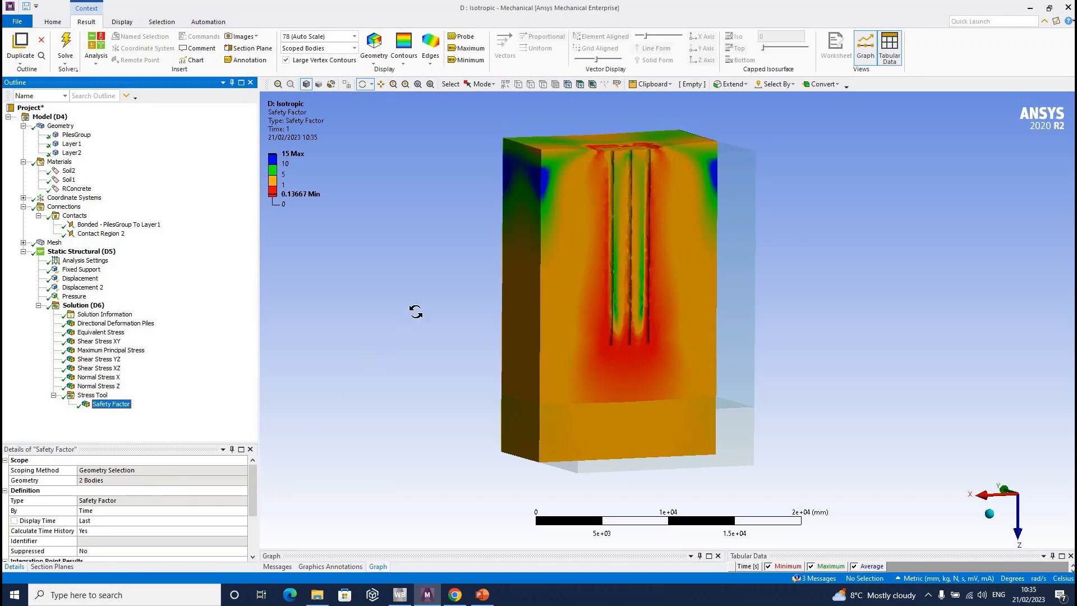
# Examine the Safety Factor contours around the piles, checking the Stress Tool's theory and stress limit type before redisplaying the result
pyautogui.moveTo(397, 284); pyautogui.dragTo(538, 327)
pyautogui.scroll(1, 537, 325)
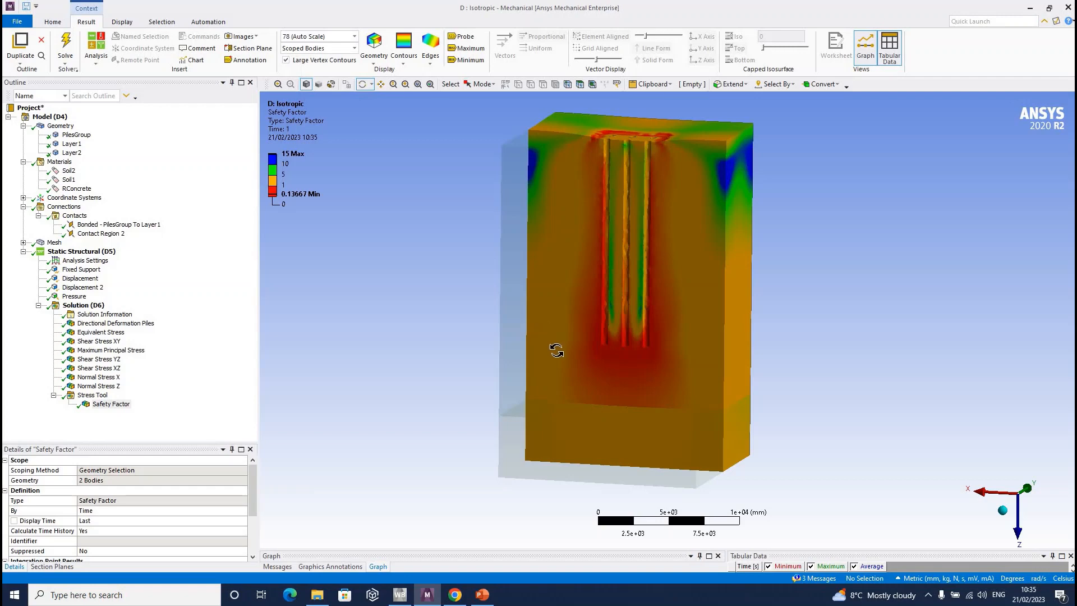
pyautogui.click(291, 203)
pyautogui.click(396, 339)
pyautogui.click(94, 395)
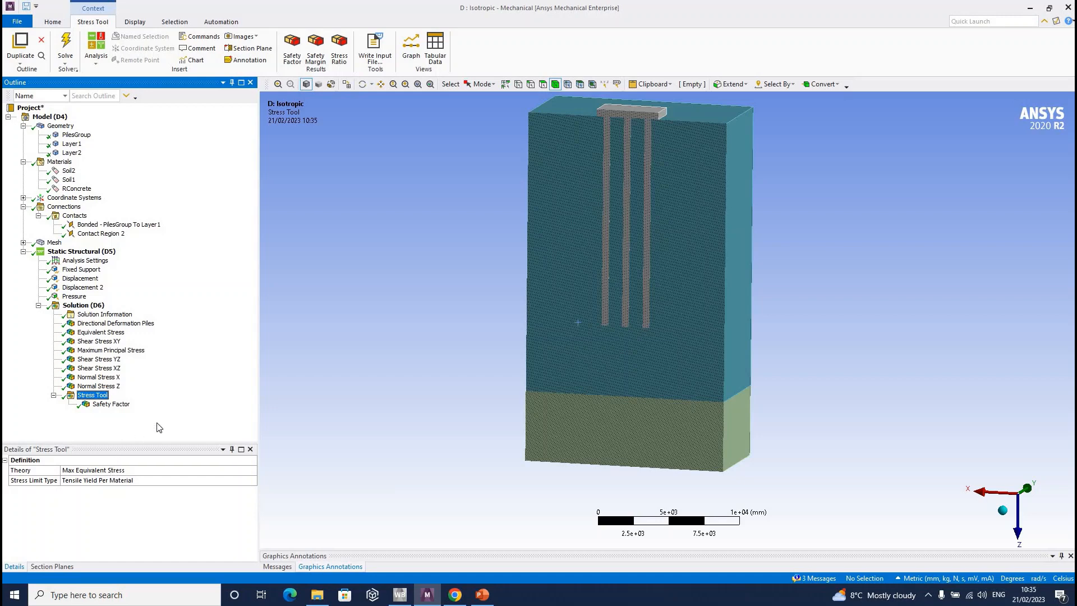
pyautogui.click(105, 405)
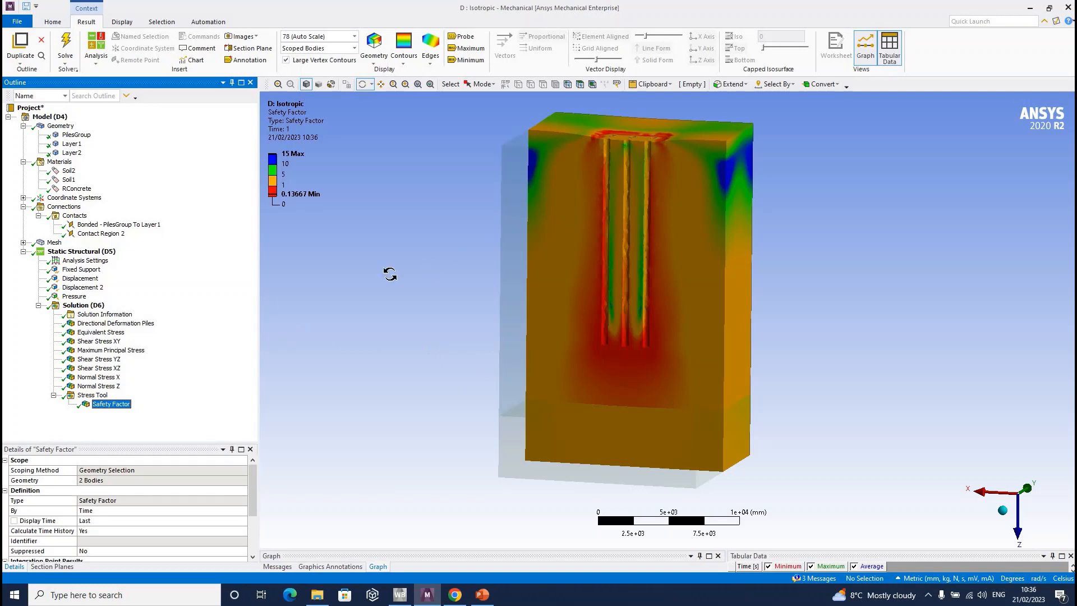
# Compare the Equivalent Stress and Safety Factor results, consulting the yield strengths in the Soil1 and Soil2 material data
pyautogui.click(100, 333)
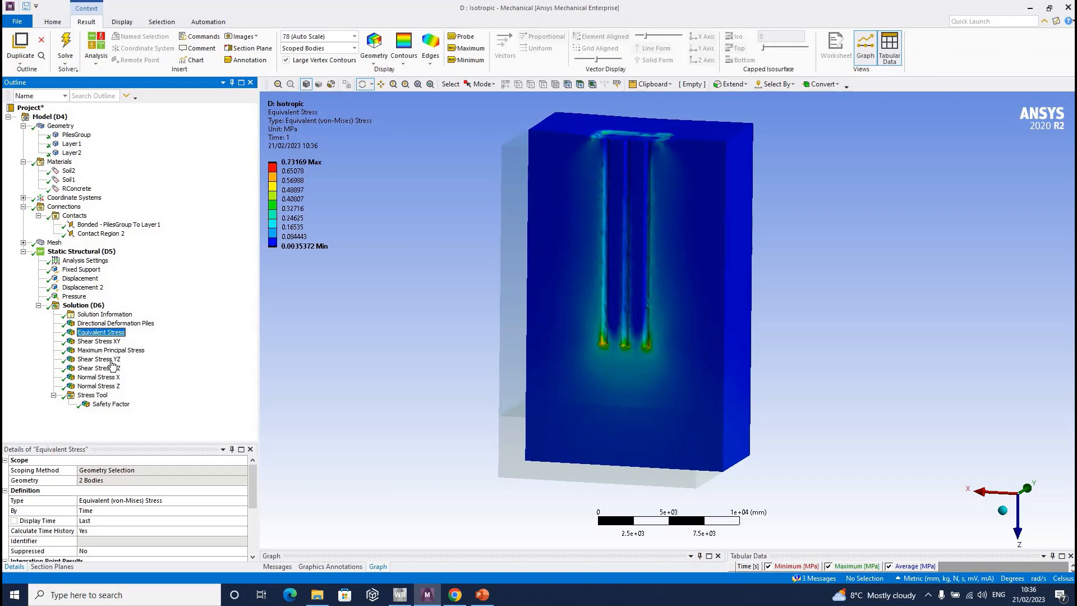
pyautogui.click(108, 404)
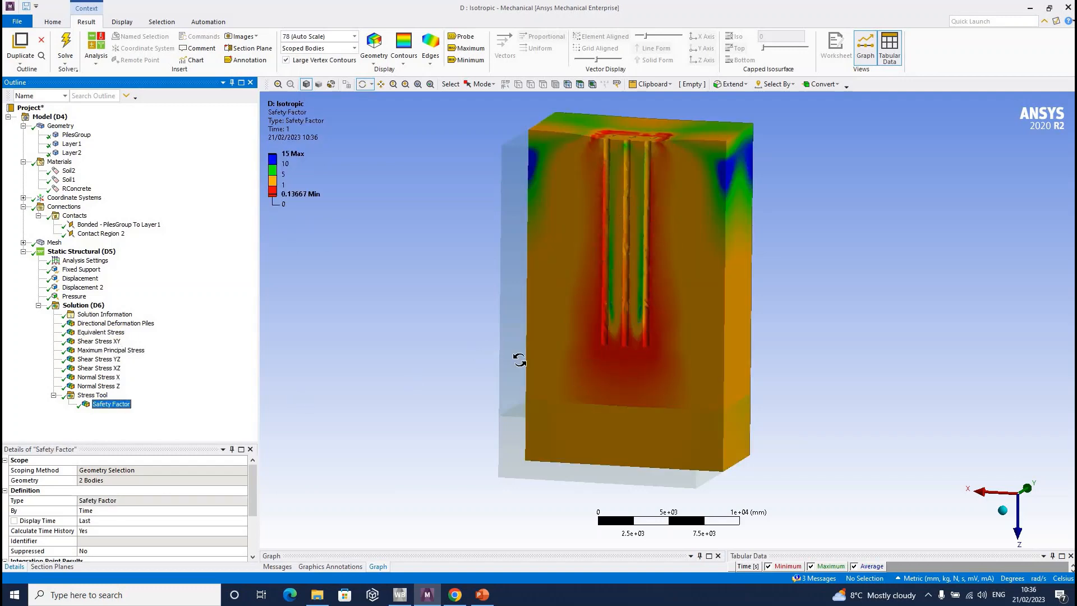
pyautogui.click(69, 179)
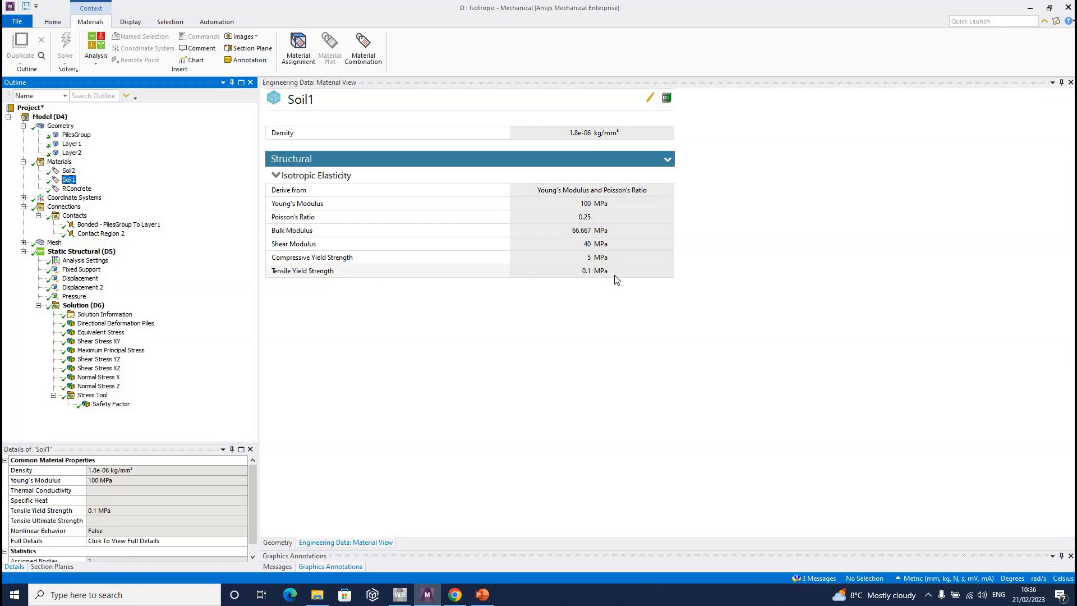
pyautogui.click(68, 171)
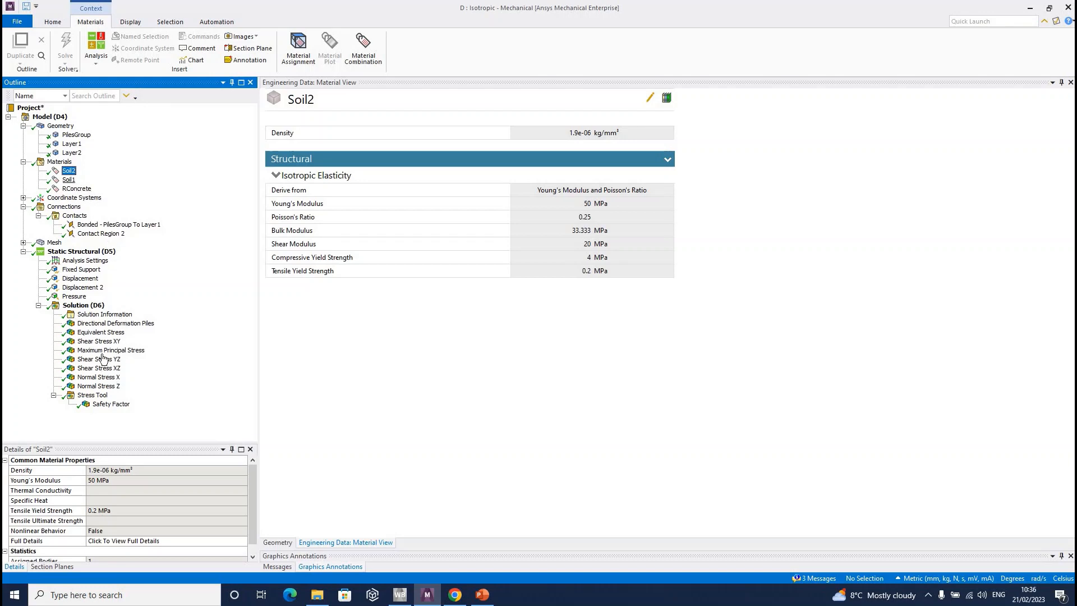
pyautogui.click(98, 332)
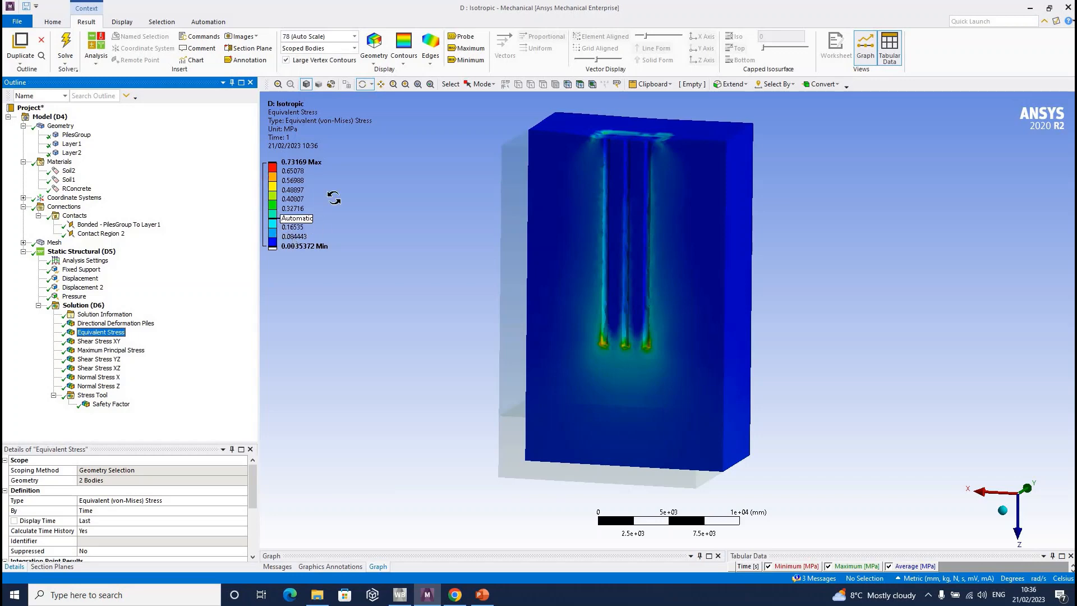
pyautogui.click(108, 405)
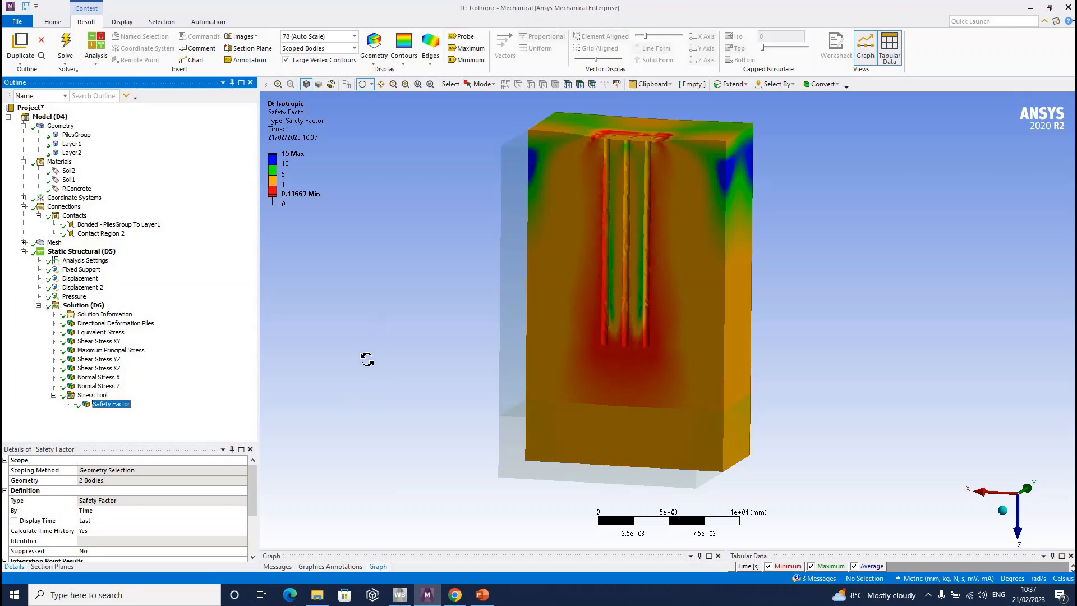
# Set the Stress Tool's theory to Max Shear Stress and display its Safety Factor result
pyautogui.click(93, 395)
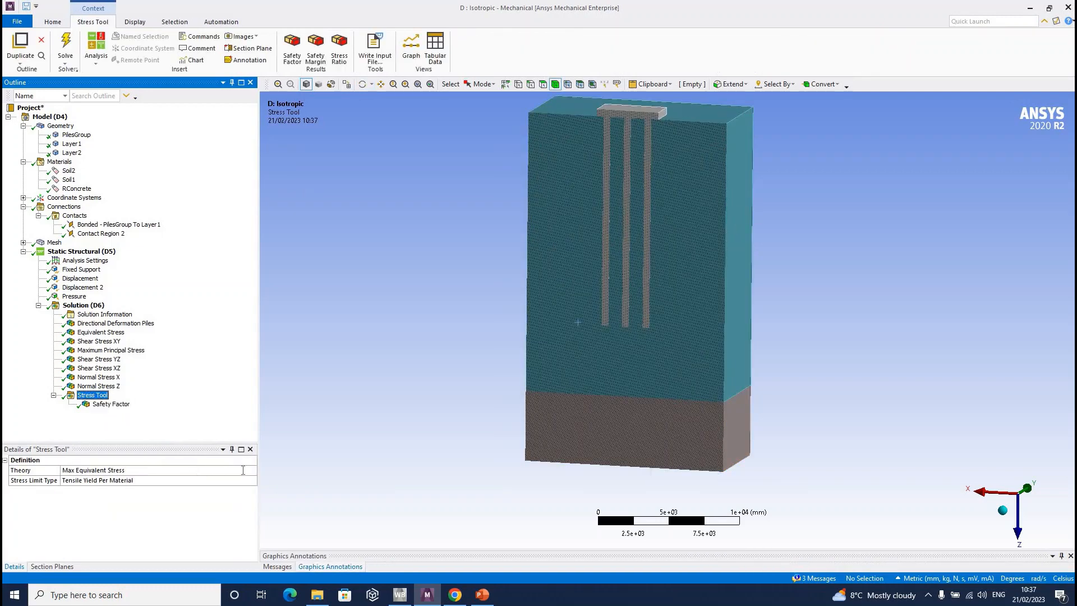
pyautogui.click(214, 472)
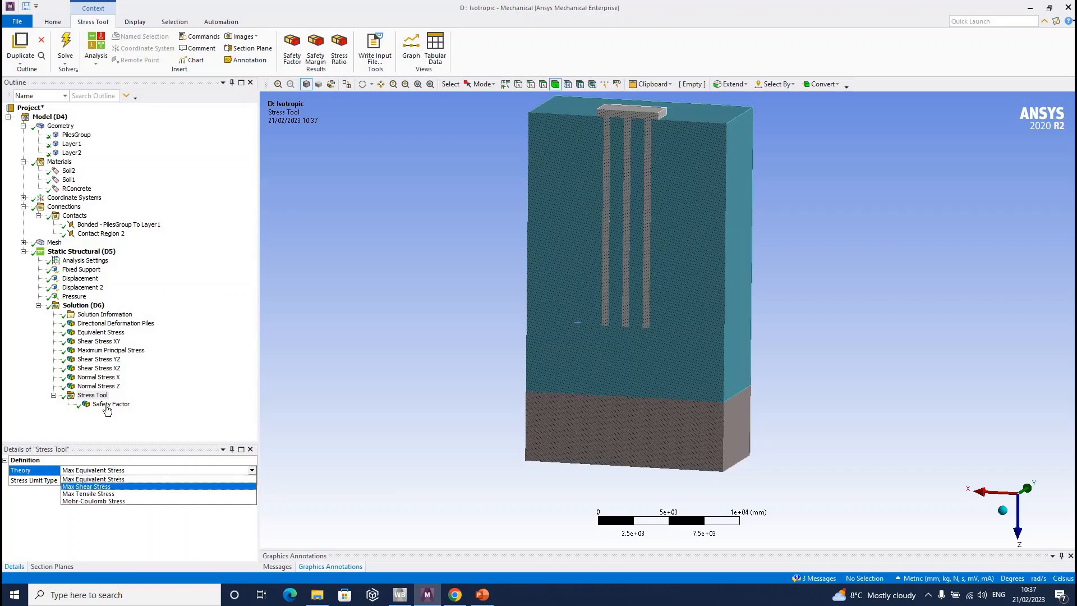
pyautogui.press('Return')
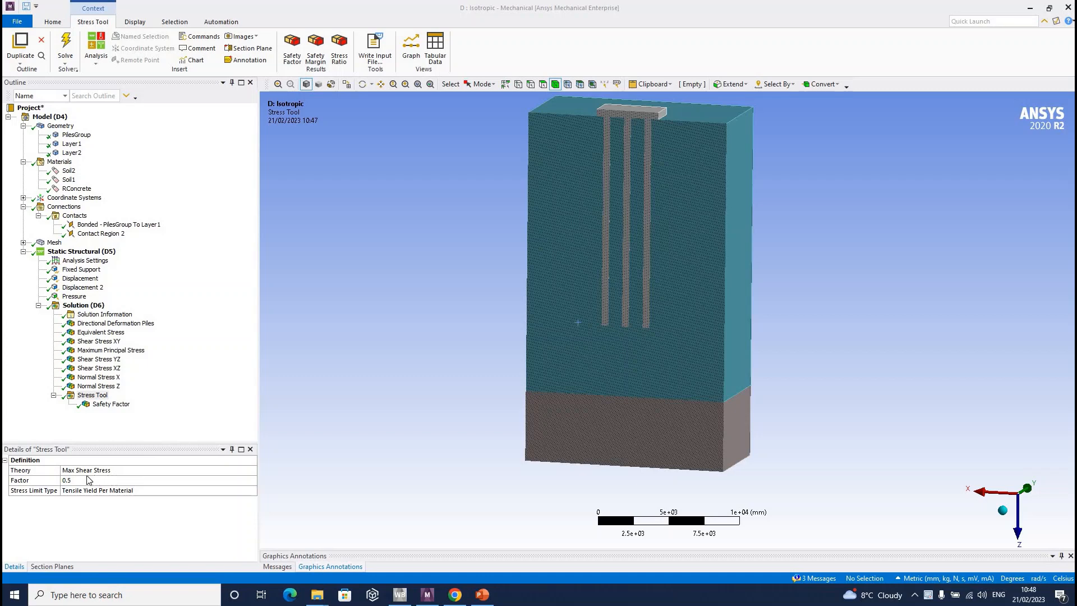
pyautogui.click(109, 405)
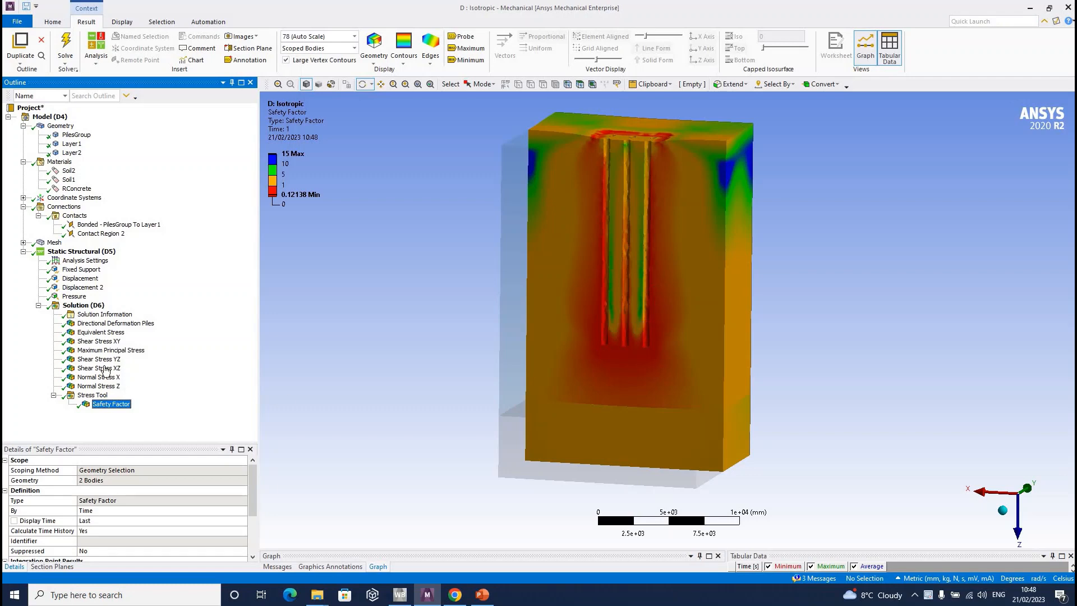
# Review the Shear Stress XY, YZ and XZ results of the soil layers in turn
pyautogui.click(88, 360)
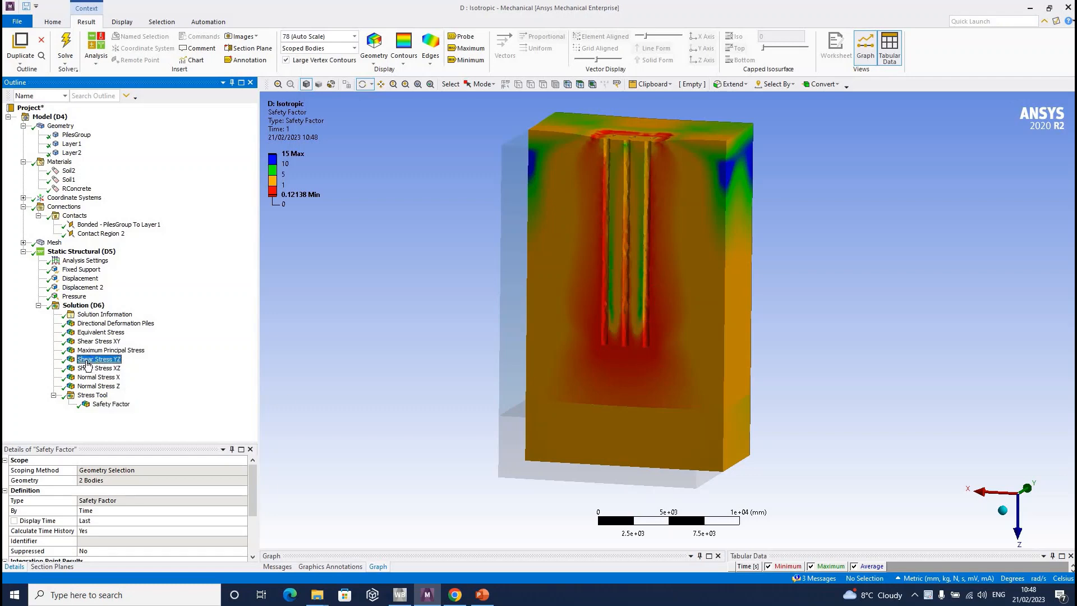
pyautogui.click(90, 342)
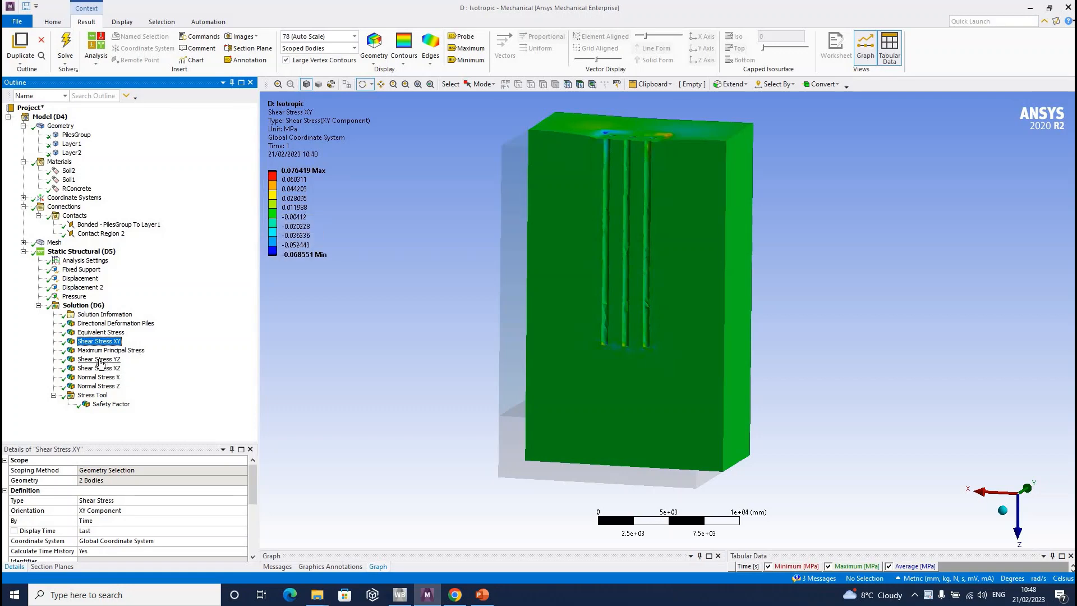
pyautogui.click(101, 360)
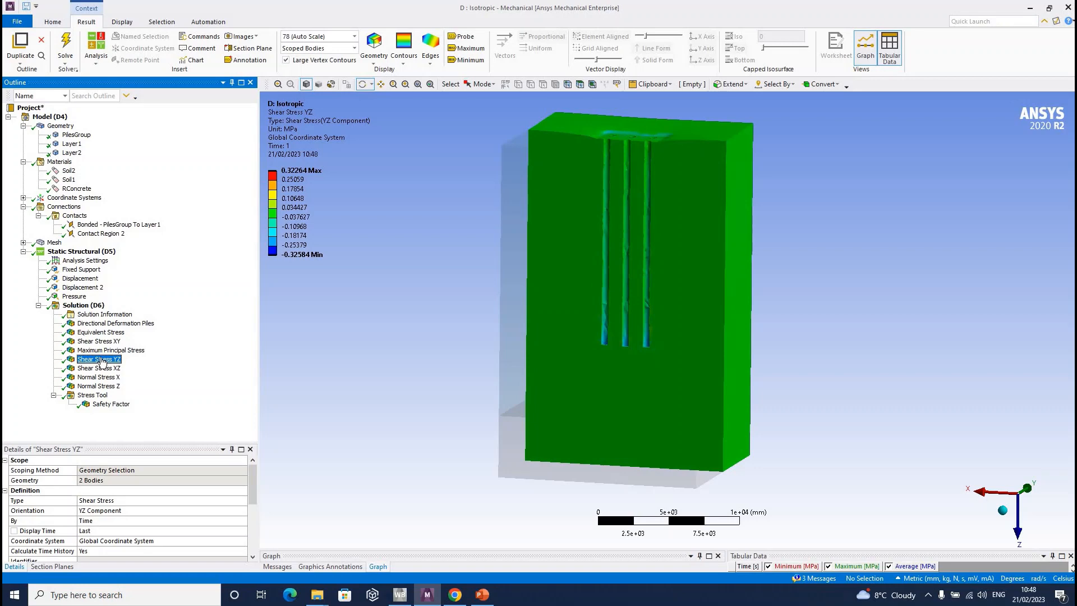
pyautogui.click(103, 369)
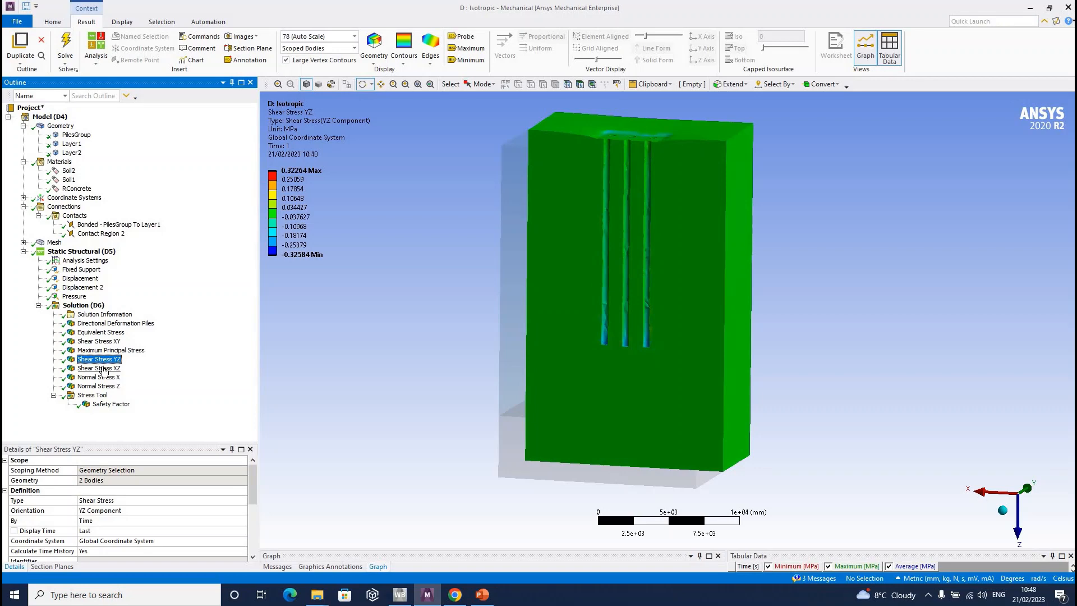